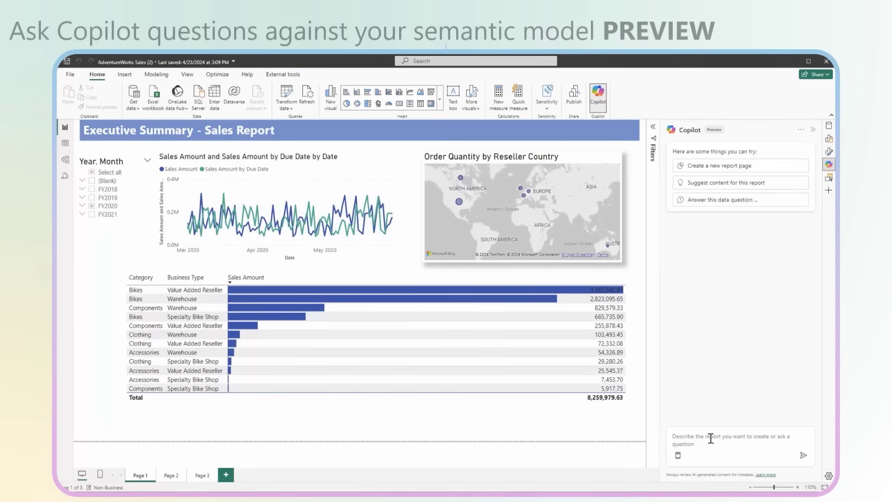
Step: Ask Copilot which sales region had the highest sales amount, then follow up about the lowest
text(which sales region had the highest sales amount?)
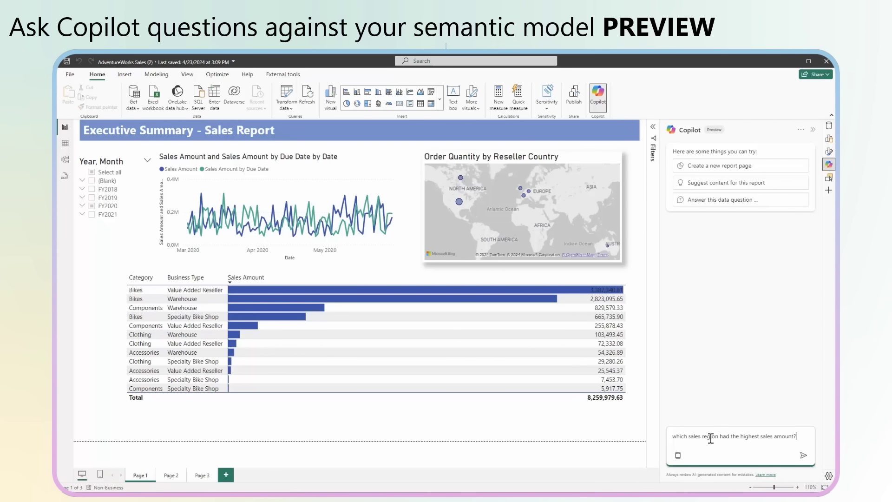
key(Return)
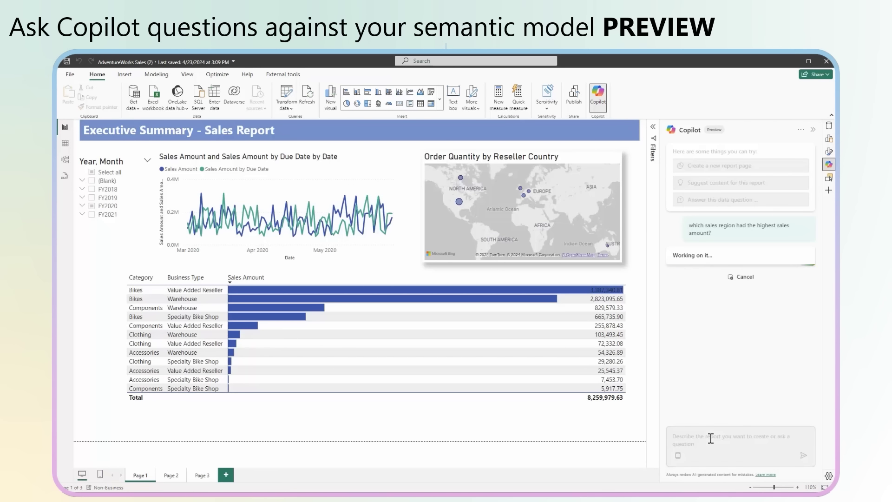
text(what about lowest?)
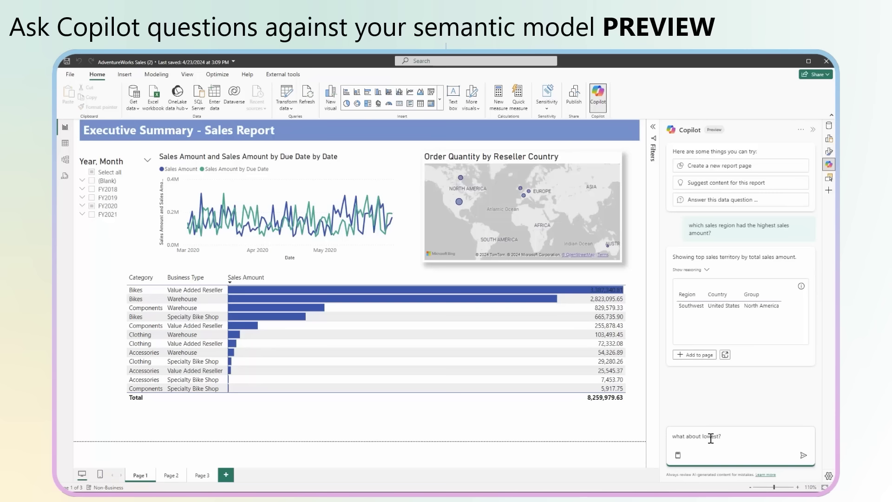
key(Return)
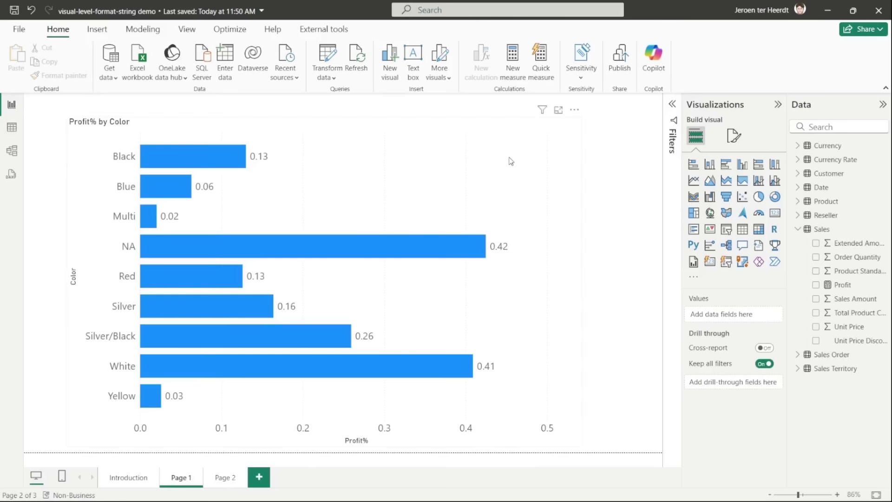
Step: On the Profit% by Color chart, drop the empty new calculation and open Profit% for editing
click(500, 110)
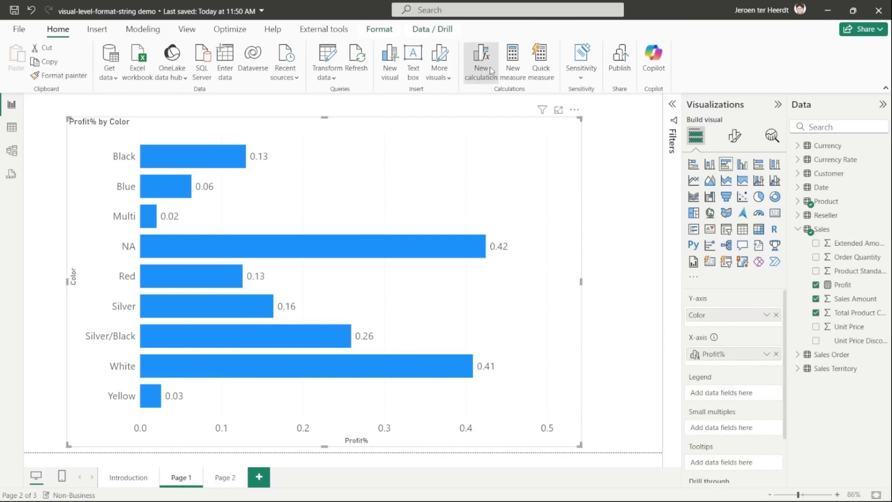
click(482, 62)
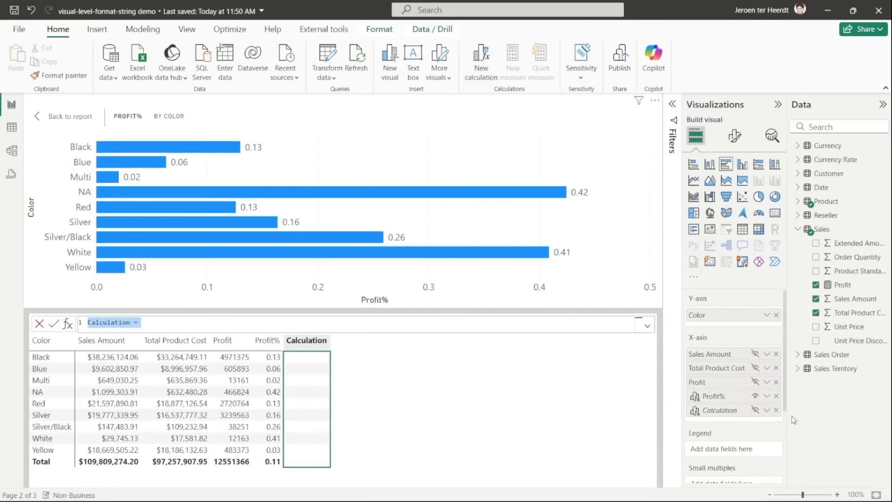
click(776, 410)
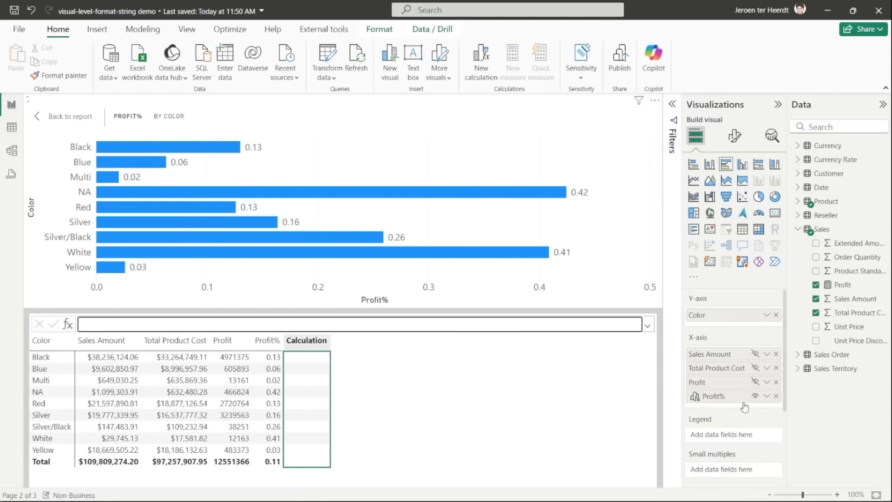
right_click(739, 405)
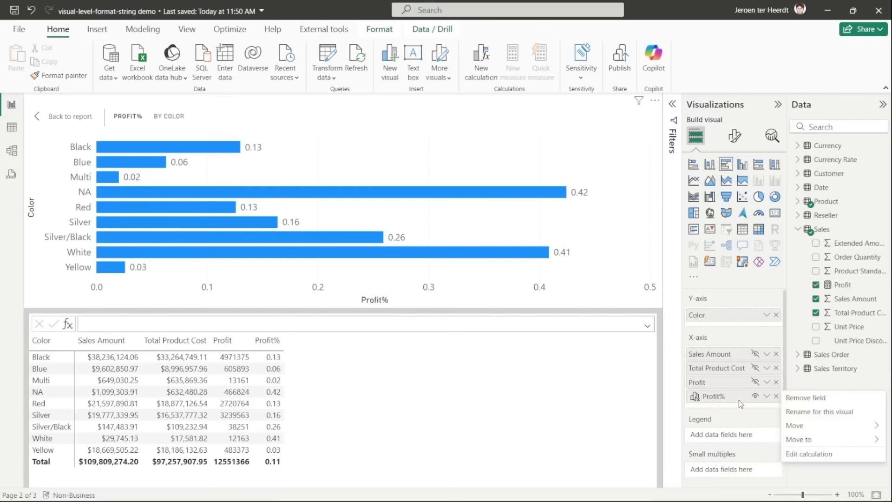
click(790, 454)
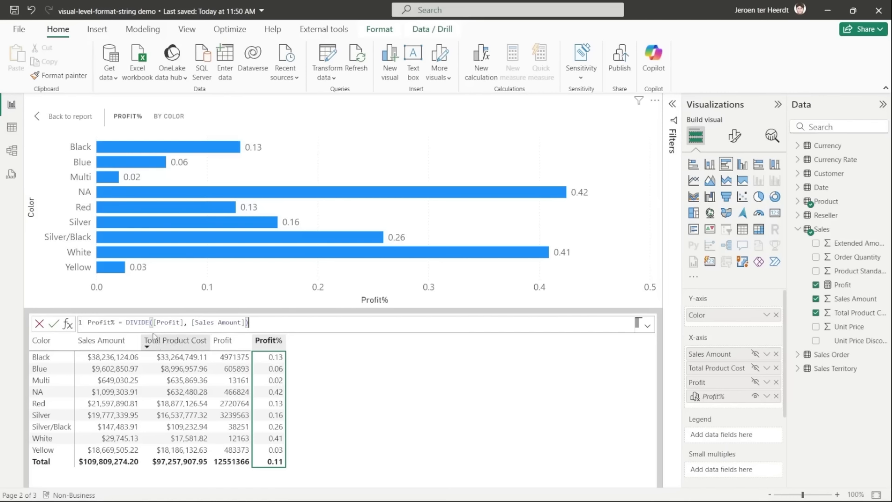
click(127, 322)
text(FORMAT()
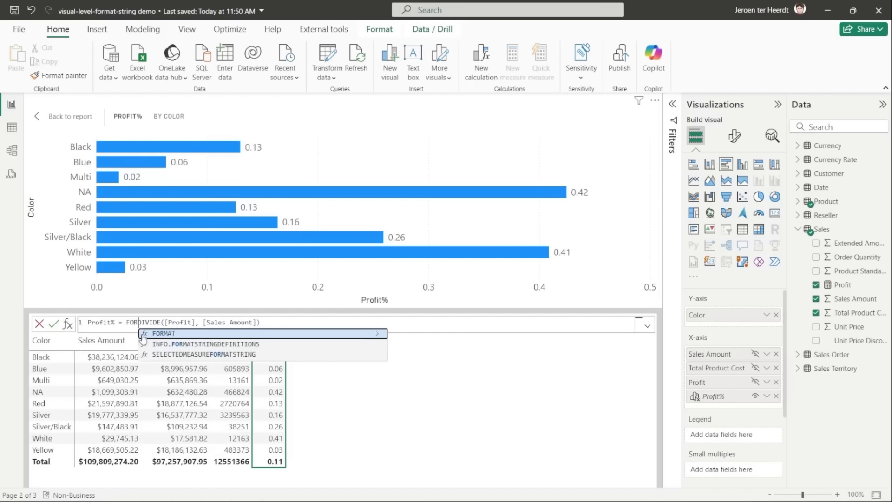
key(End)
text(, "#)
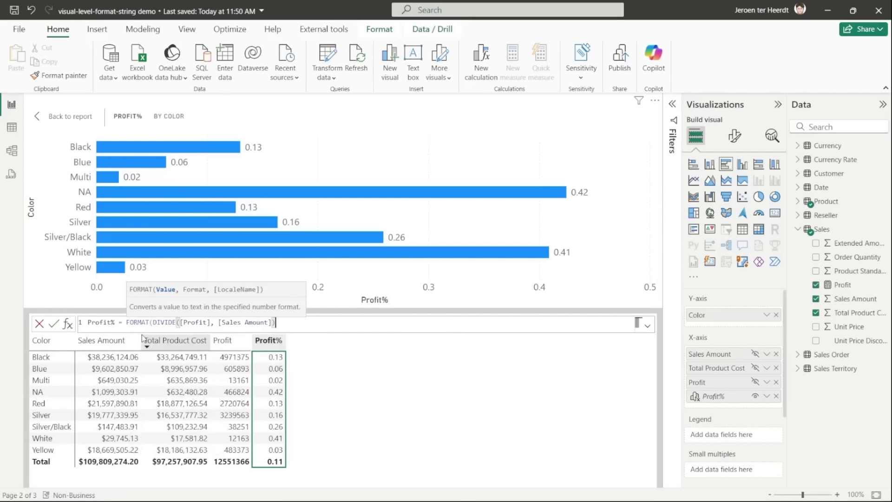
text(.#0%"))
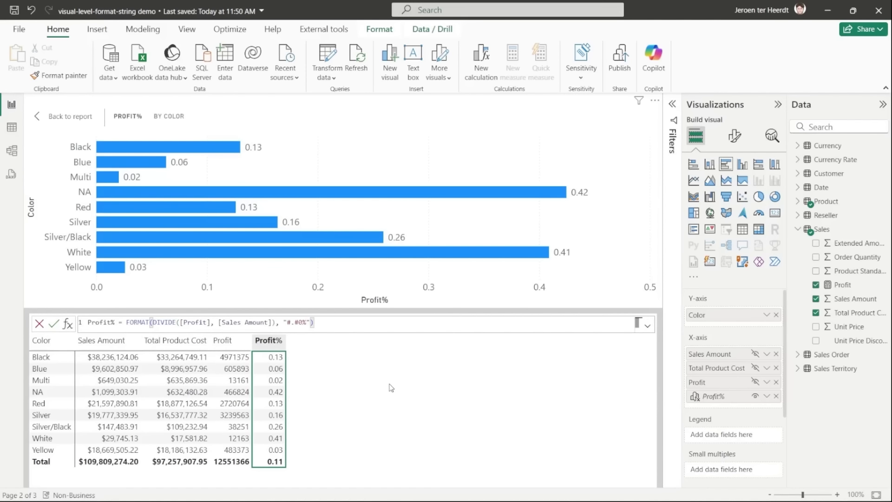
key(Return)
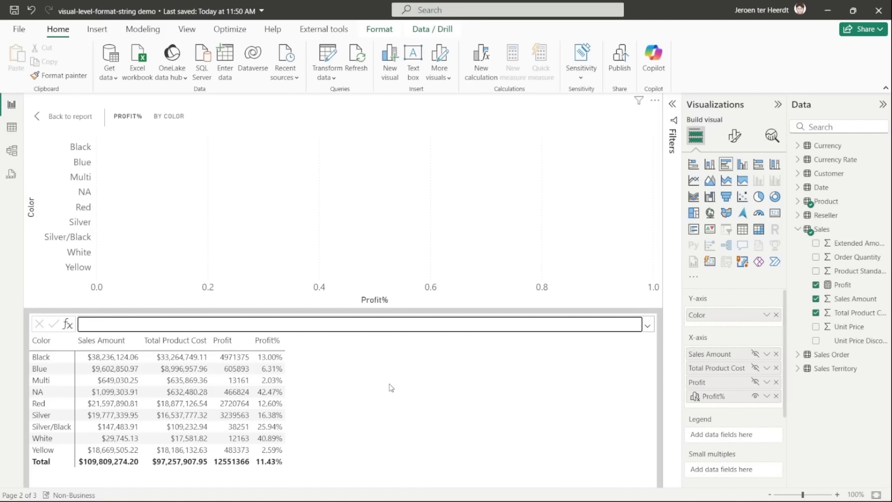
click(30, 11)
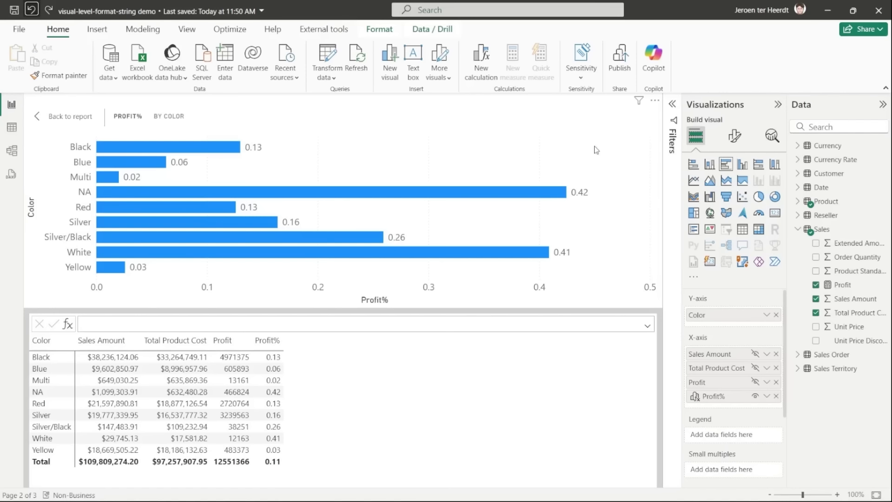
Step: Give Profit% the #.#0% data format on the Profit% by Color chart and return to the report
click(733, 136)
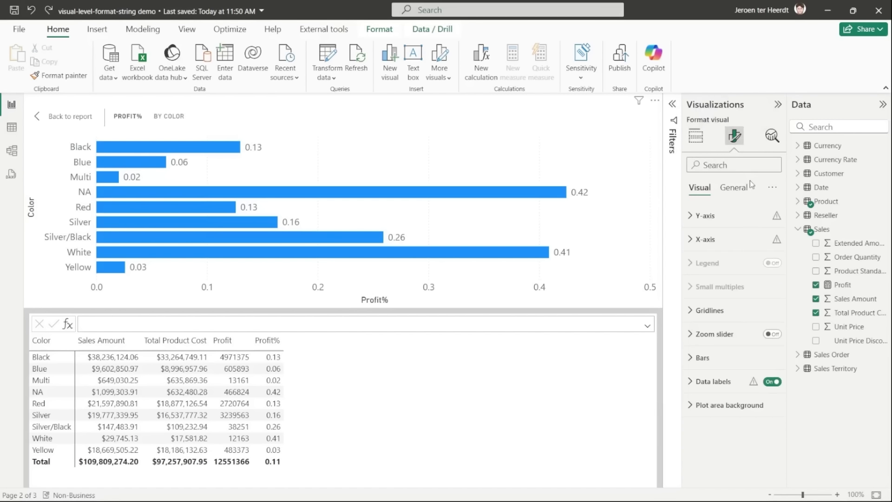
click(733, 187)
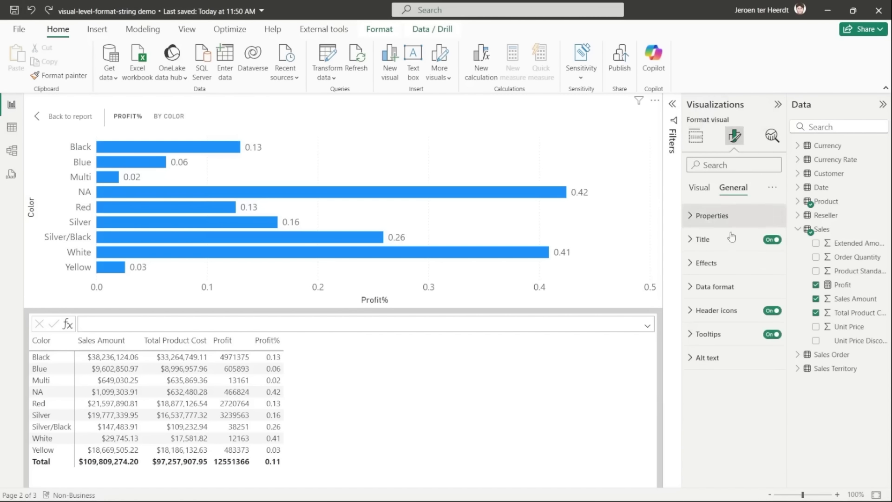
click(691, 288)
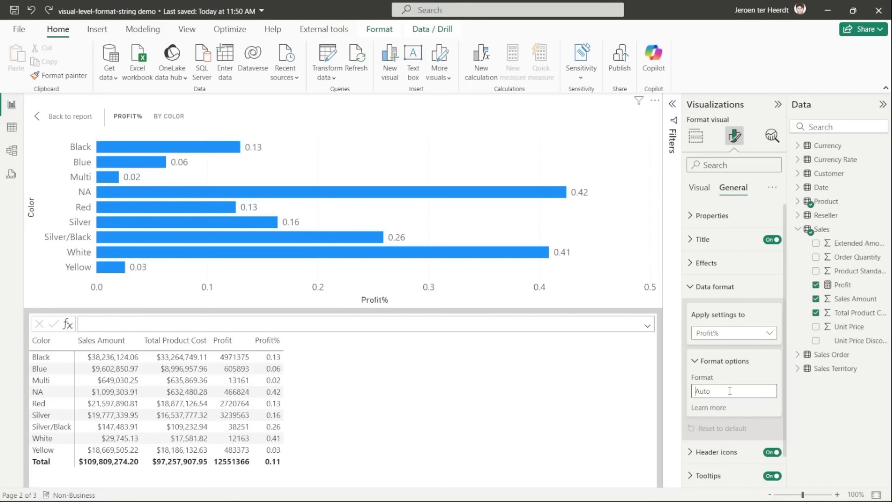
text(#.#-%)
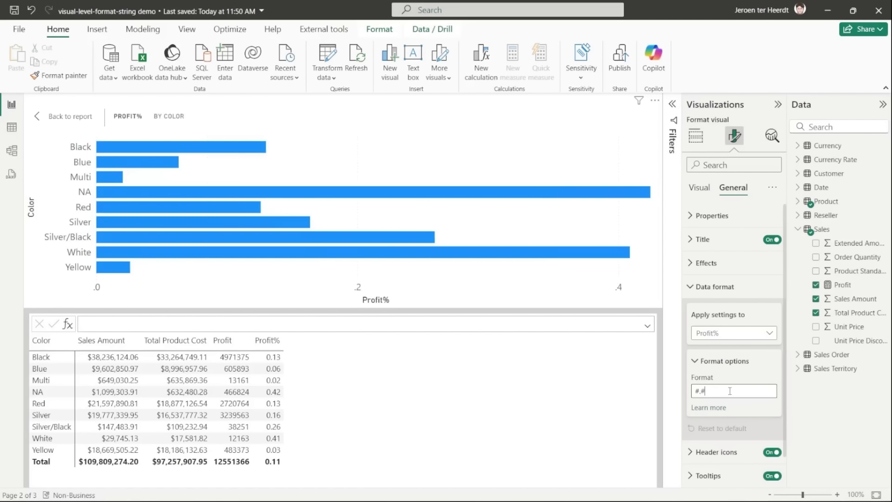
key(BackSpace)
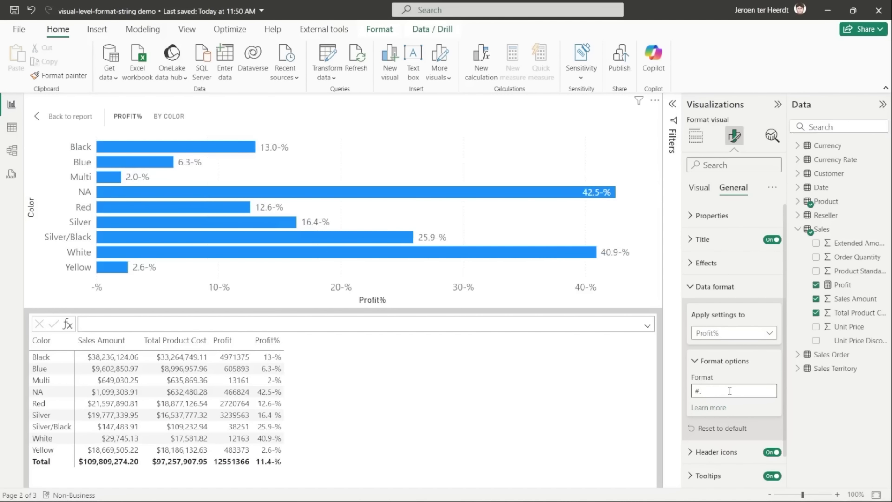
text(0%)
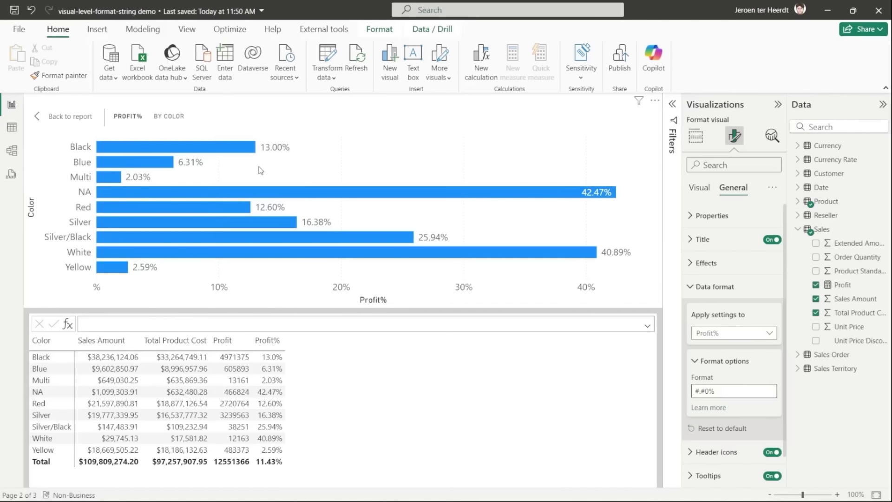
click(75, 115)
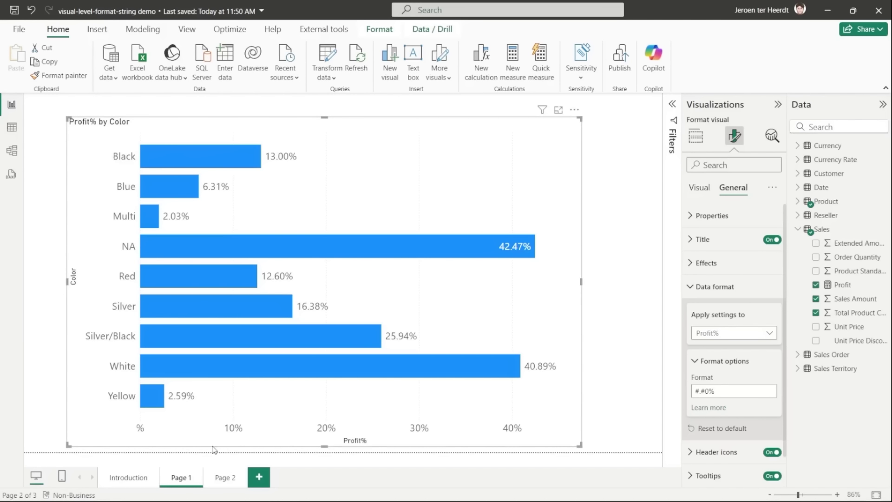
Step: Go to Page 2, inspect the Profit measure, then select the Category/Profit table and Profit by Category chart
click(222, 480)
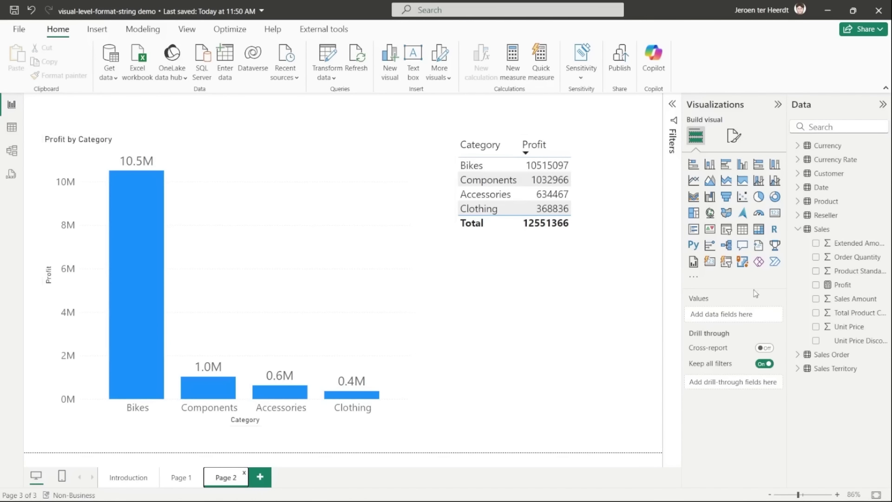
click(849, 289)
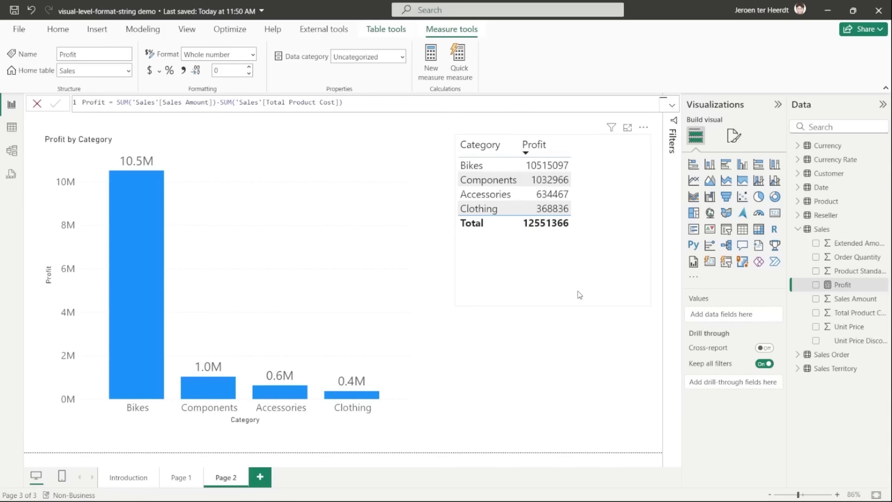
click(474, 292)
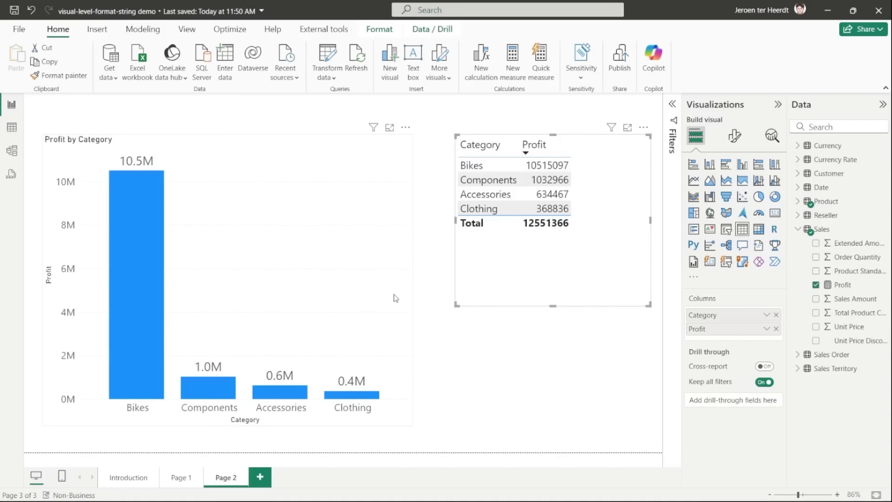
click(395, 298)
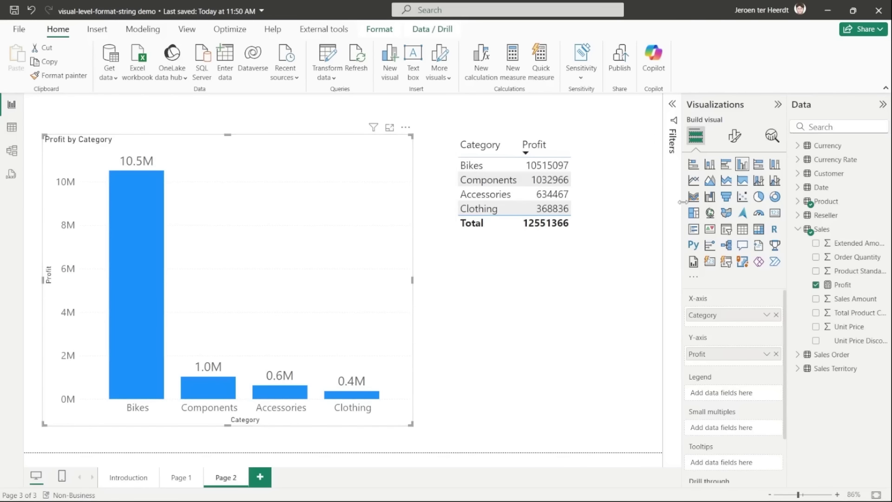
Step: Apply the $###,###.#0 data format to Profit in the Profit by Category chart
click(734, 136)
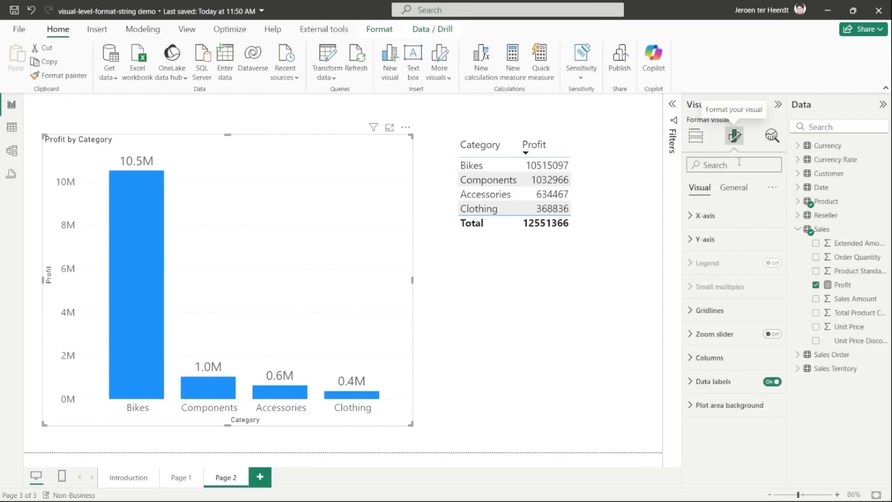
click(735, 188)
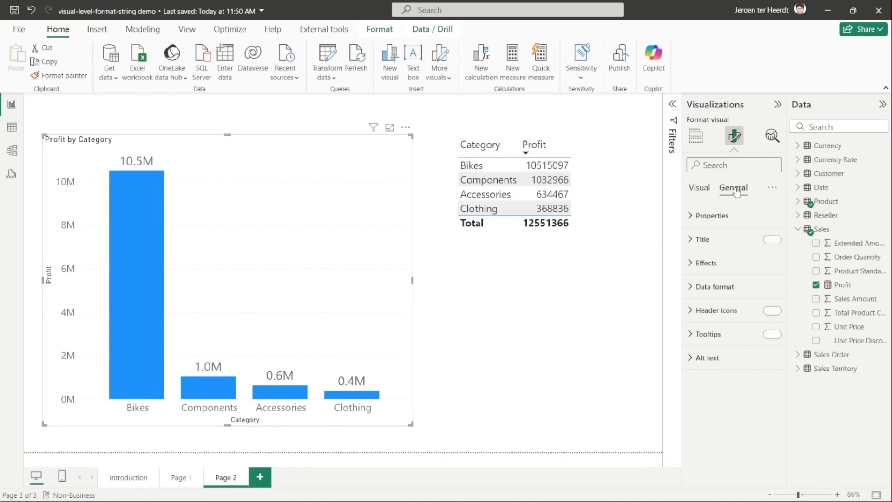
click(707, 288)
click(733, 341)
click(731, 396)
click(731, 390)
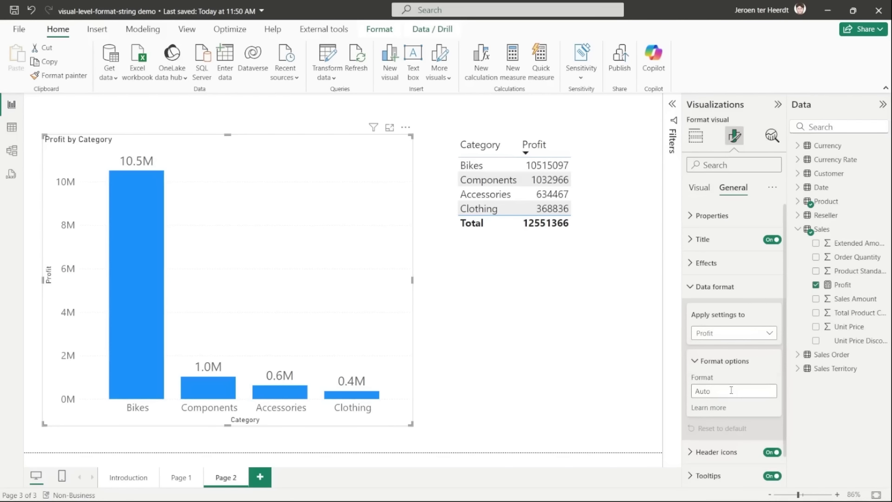
text($###)
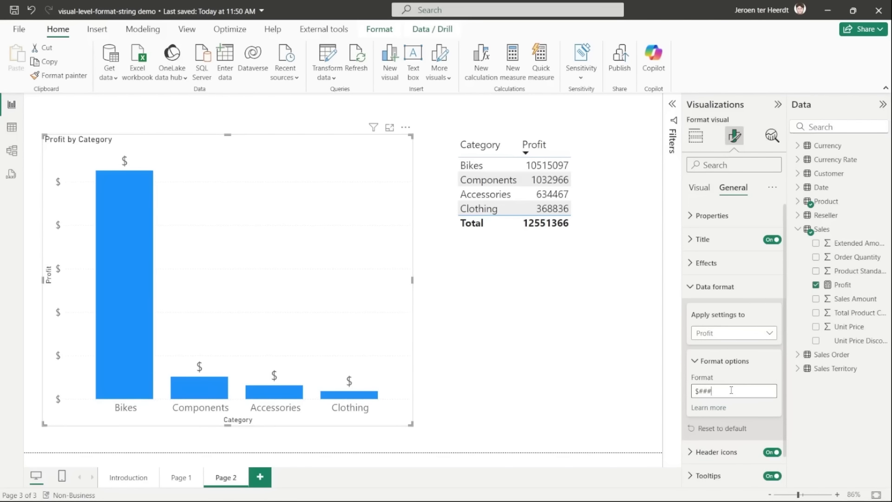
text(,###.##)
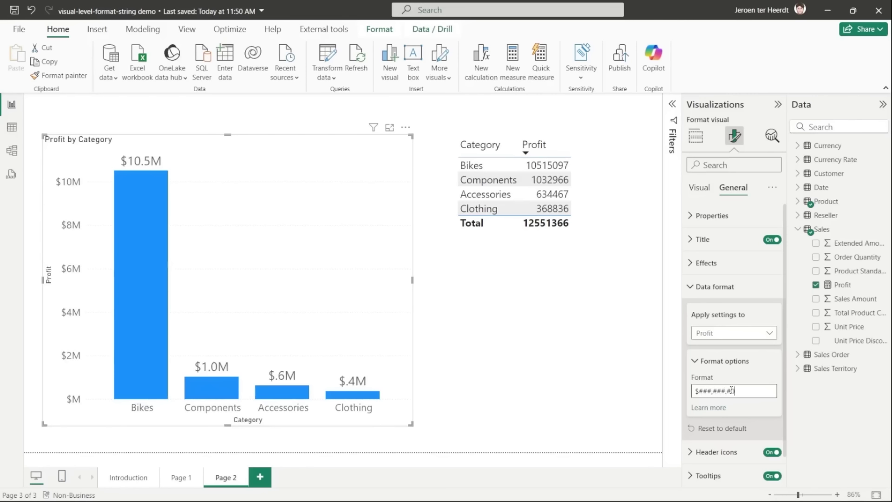
key(BackSpace)
text(0)
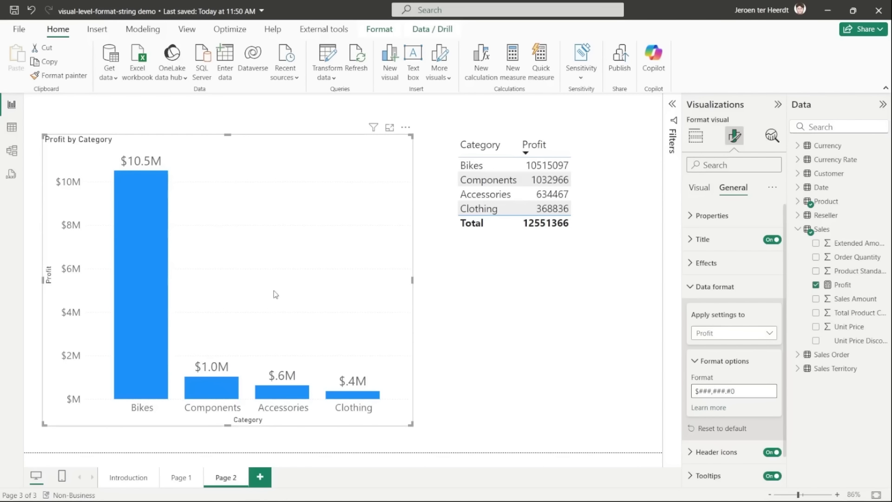
mouse_move(150, 250)
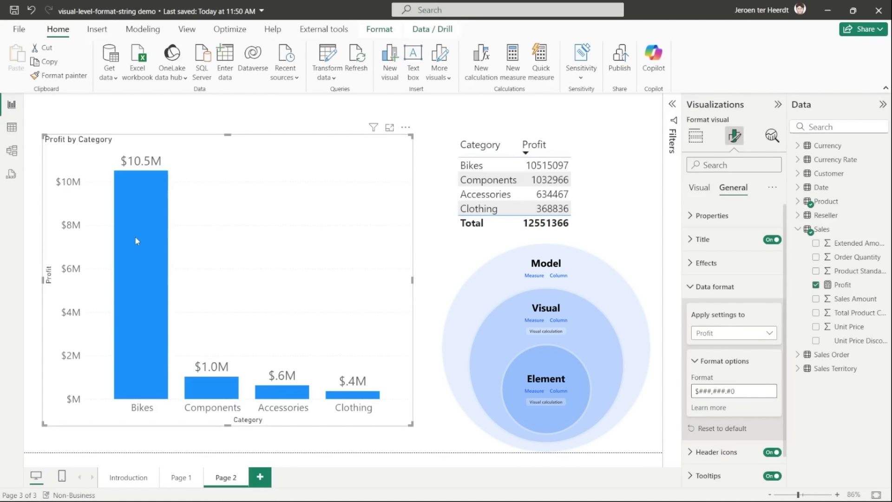
mouse_move(135, 240)
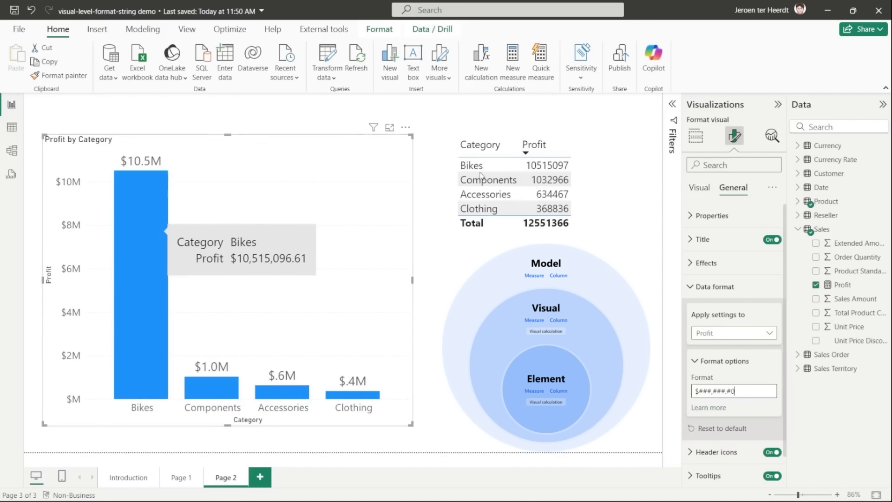
Step: Set the chart's data label value display units to Custom with format code $###,###
click(701, 187)
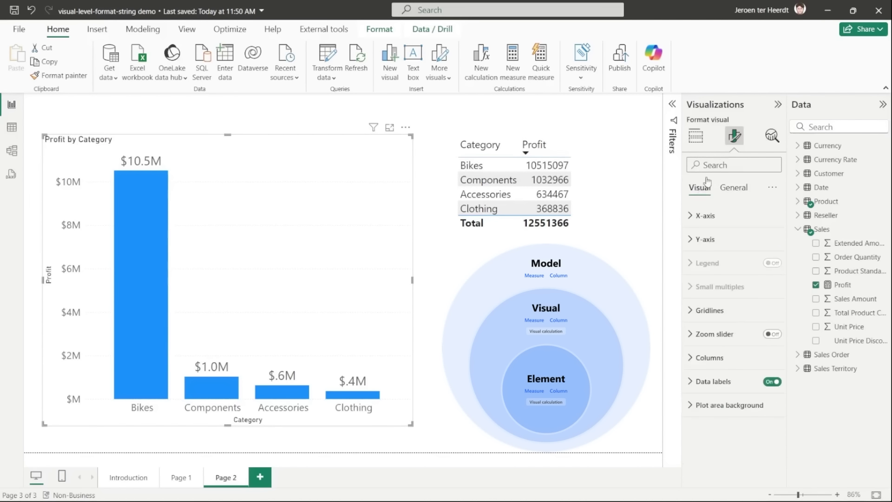
click(707, 382)
scroll(706, 380, down, 4)
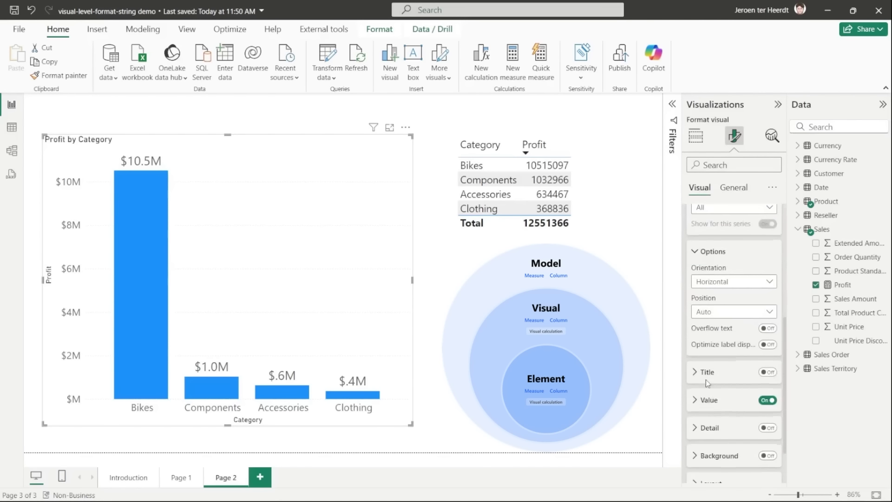
click(712, 406)
scroll(712, 406, down, 3)
scroll(715, 399, down, 1)
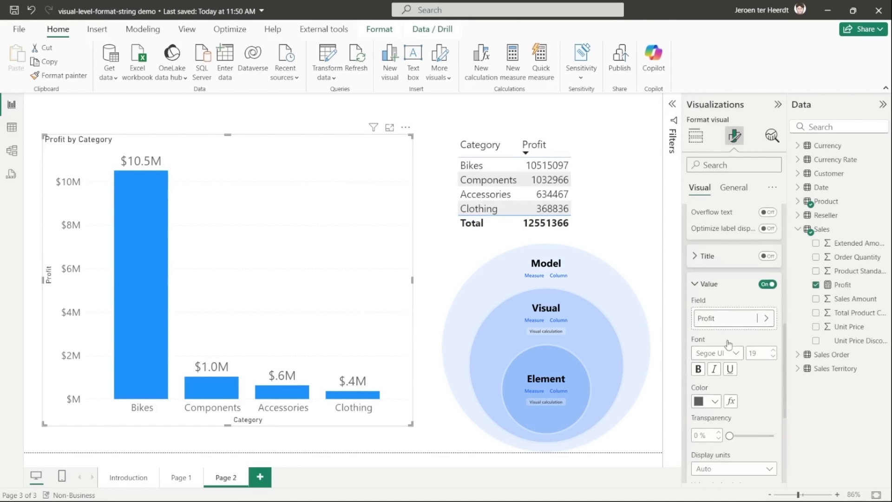
scroll(737, 399, down, 2)
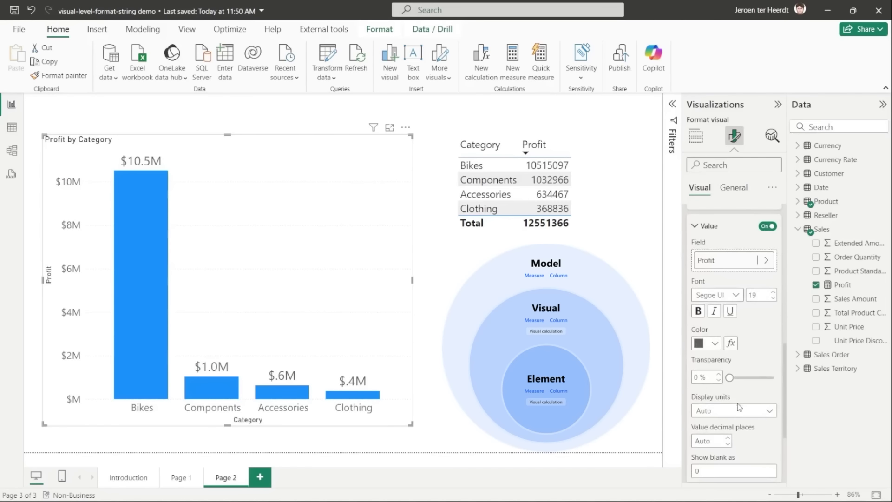
click(740, 411)
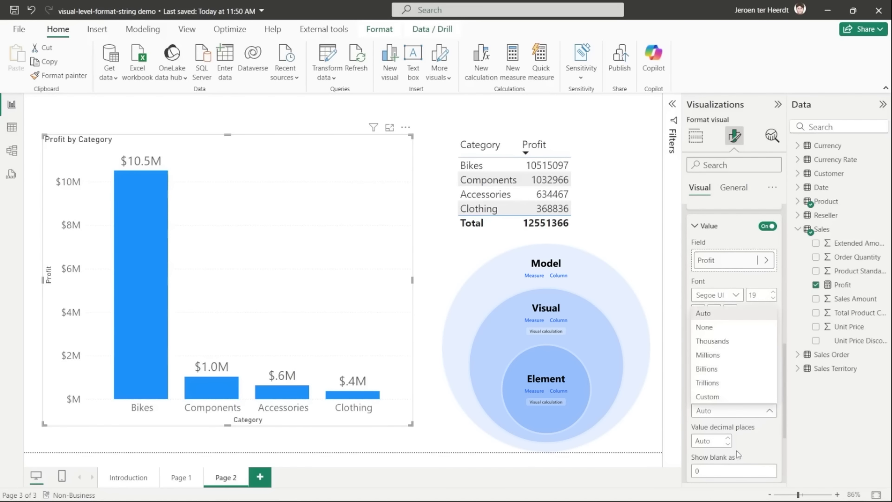
click(707, 397)
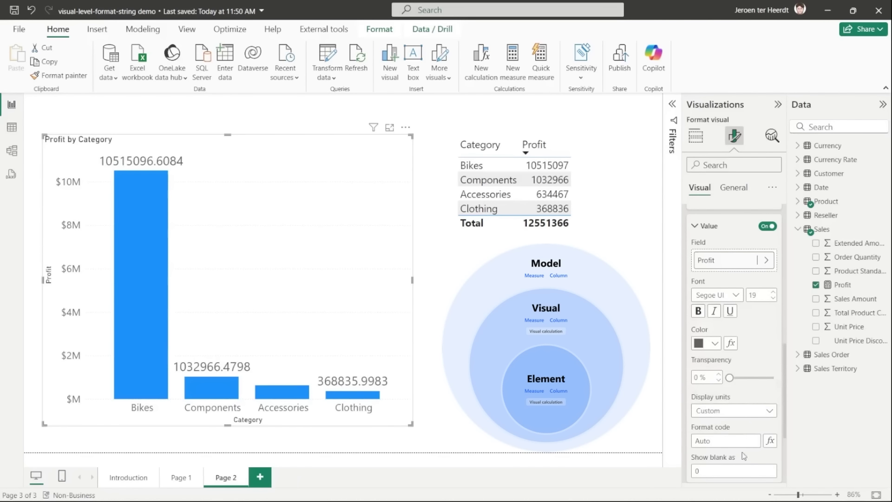
click(737, 445)
text($###)
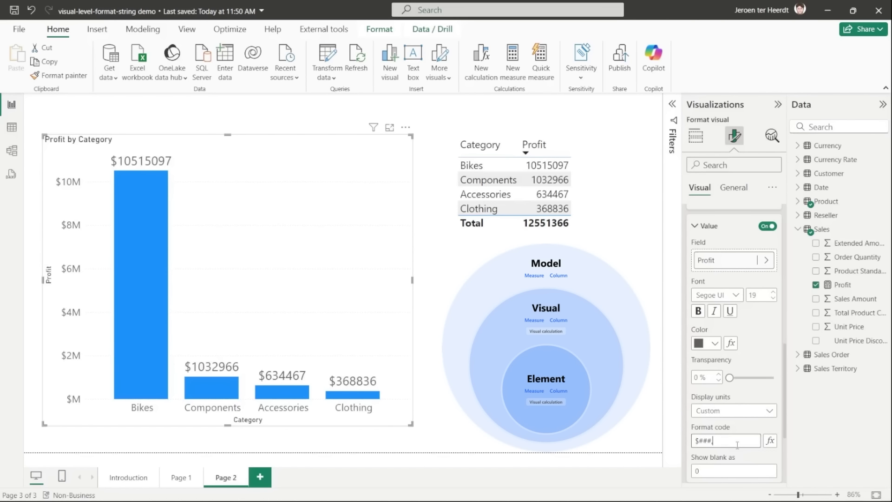
text(,###)
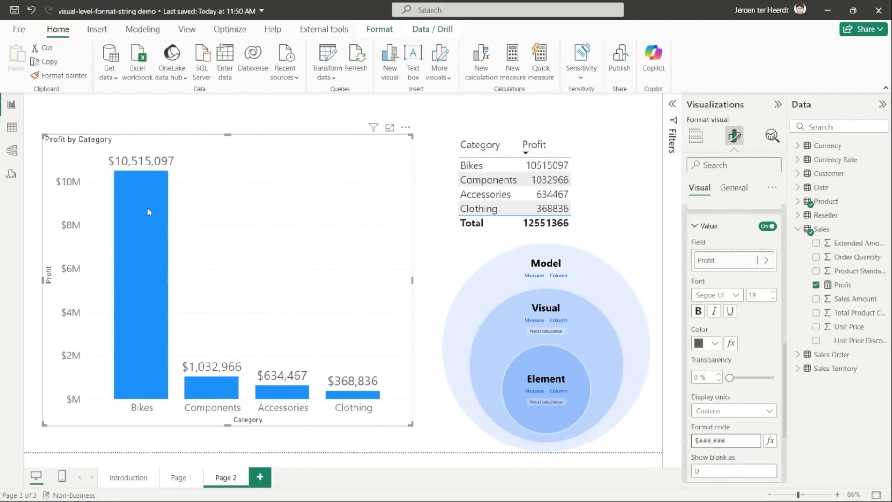
mouse_move(148, 211)
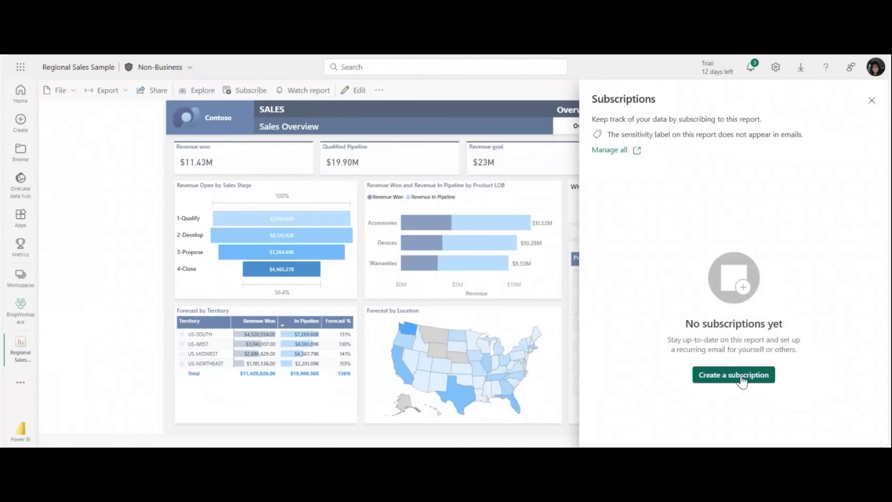
Step: Close the Regional Sales Sample report's Subscriptions pane
click(871, 100)
Step: Create a dynamic per-recipient subscription with Employee Training Data as the recipient data source
click(241, 90)
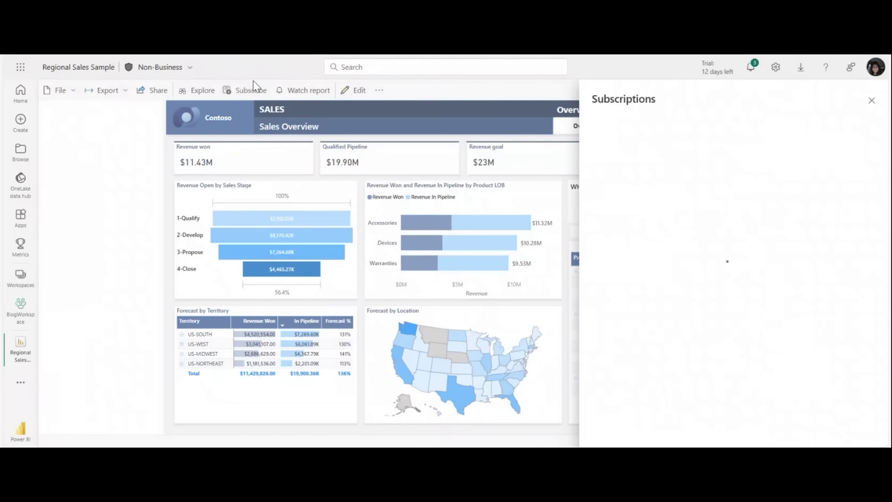
click(743, 377)
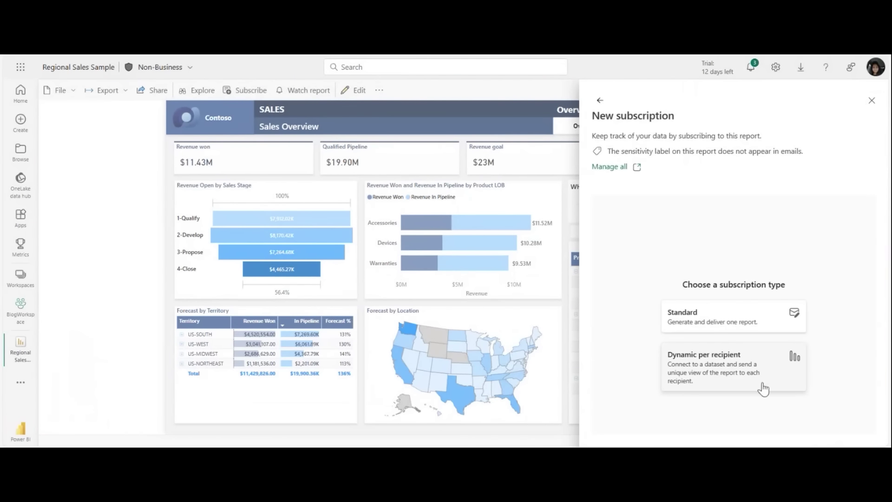
click(739, 378)
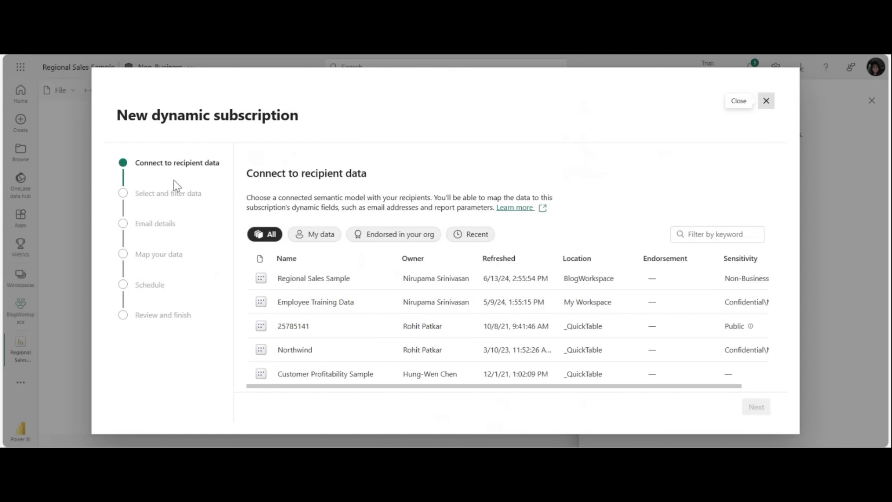
mouse_move(300, 306)
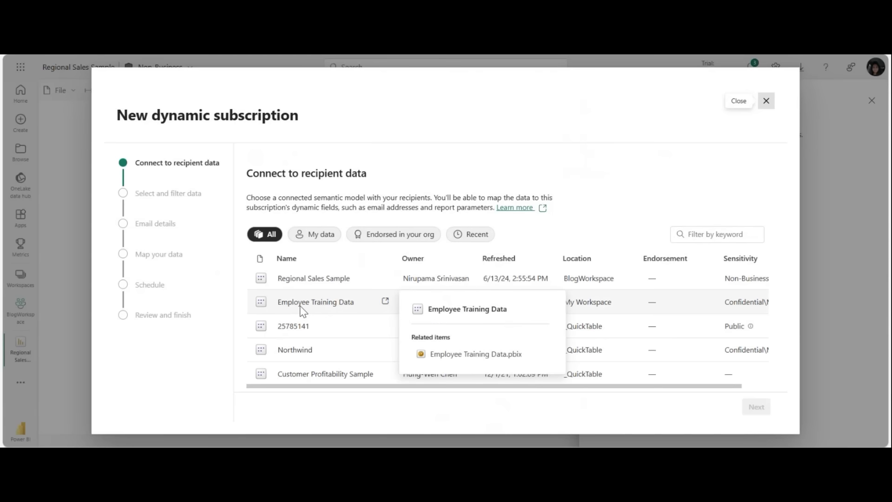
click(302, 310)
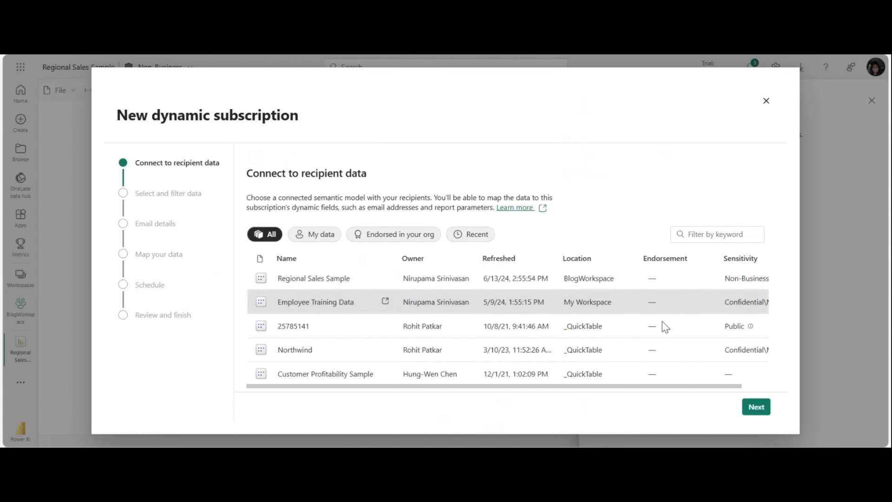
click(755, 407)
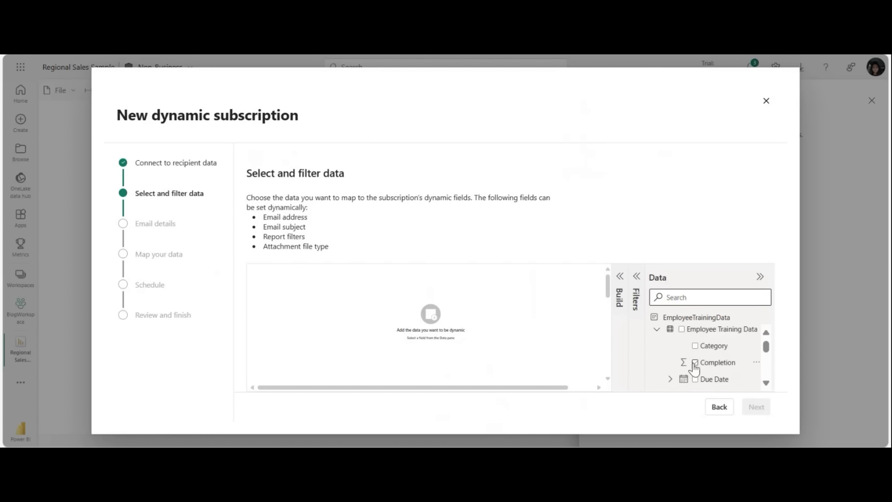
Step: Tick Employee Name, Manager Name and Email in the recipient data table
scroll(695, 369, down, 2)
scroll(695, 370, down, 2)
scroll(695, 370, up, 3)
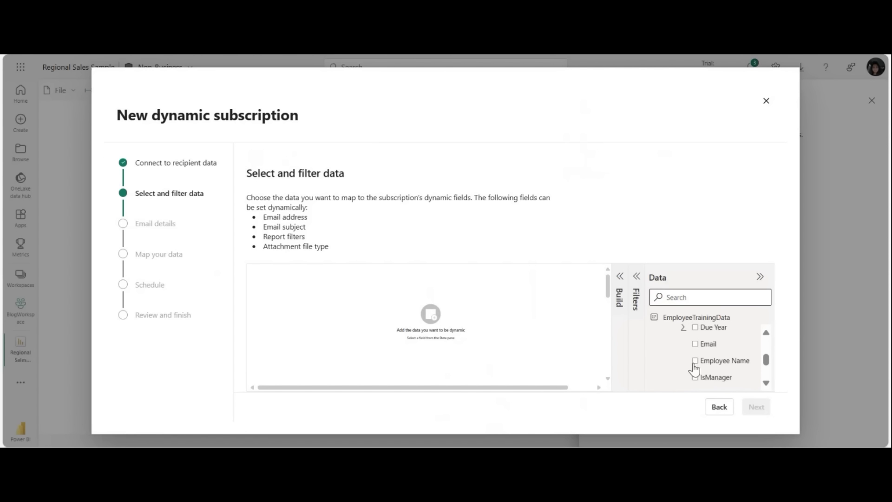
click(695, 365)
click(695, 377)
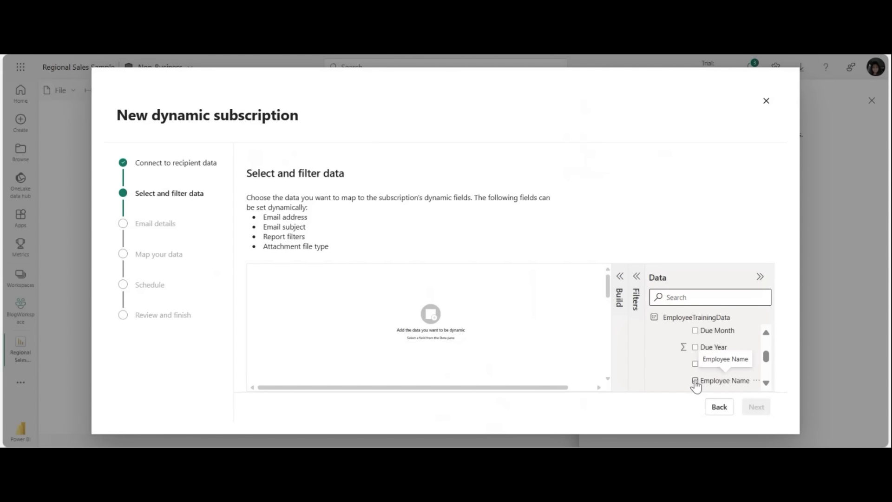
scroll(666, 368, down, 3)
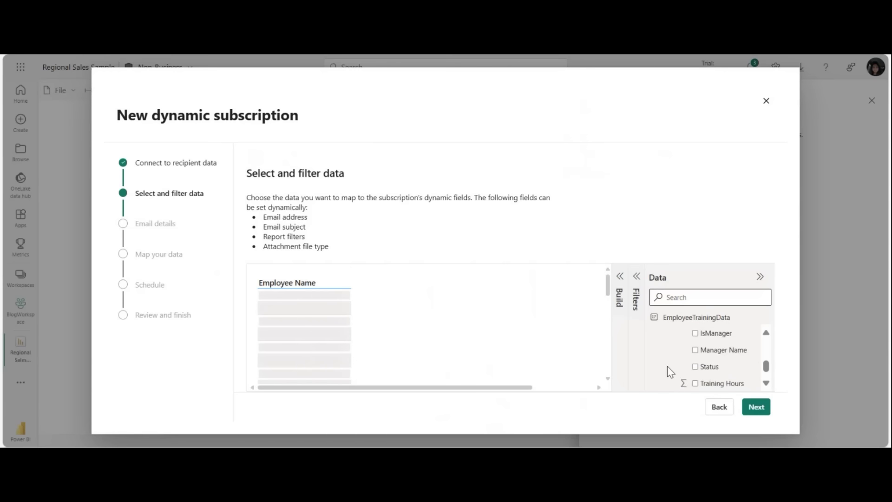
click(695, 346)
scroll(673, 360, up, 3)
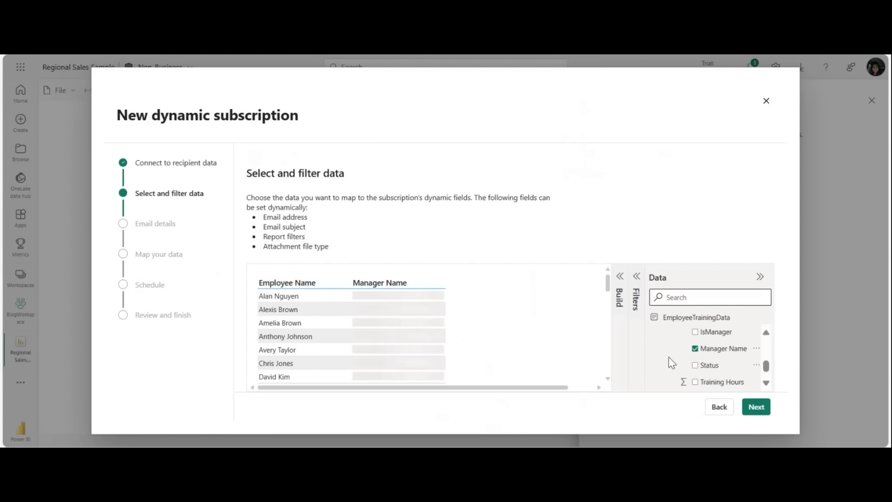
scroll(674, 362, up, 1)
click(695, 364)
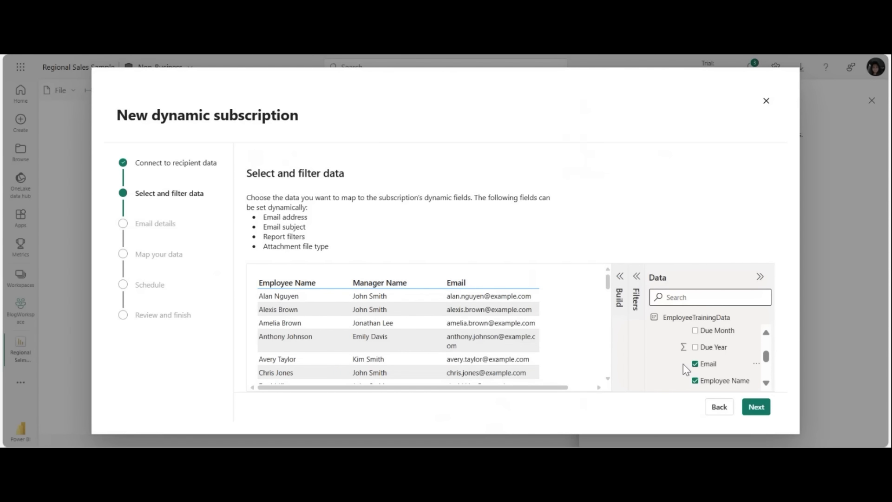
Step: Tick Status and Category as well, then expand the Filters pane
scroll(683, 364, down, 2)
scroll(684, 370, down, 2)
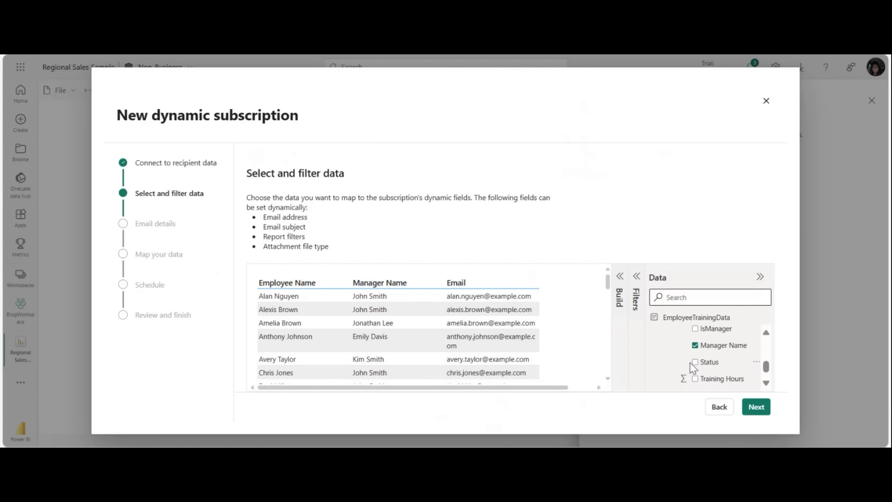
click(694, 362)
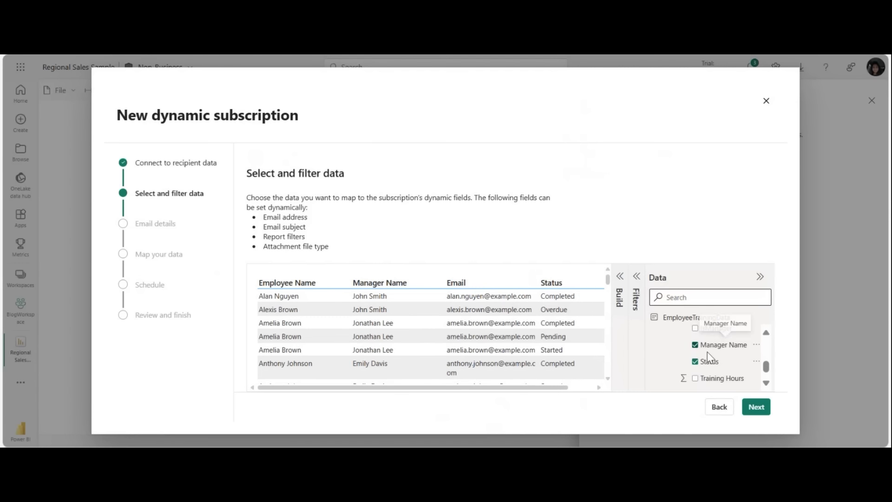
scroll(707, 353, down, 1)
scroll(707, 358, up, 8)
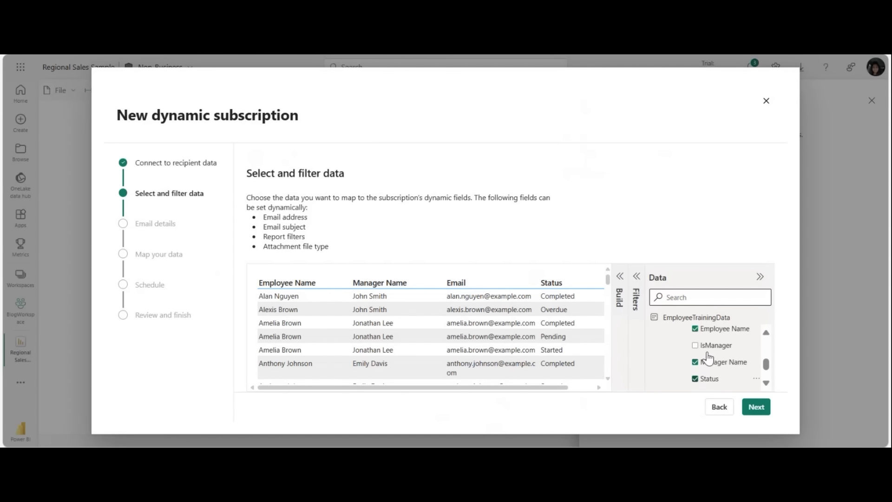
click(697, 352)
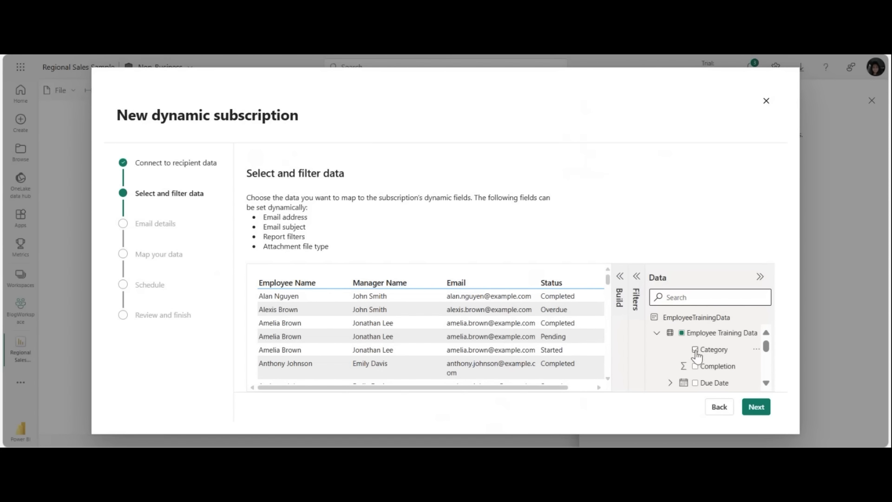
click(636, 277)
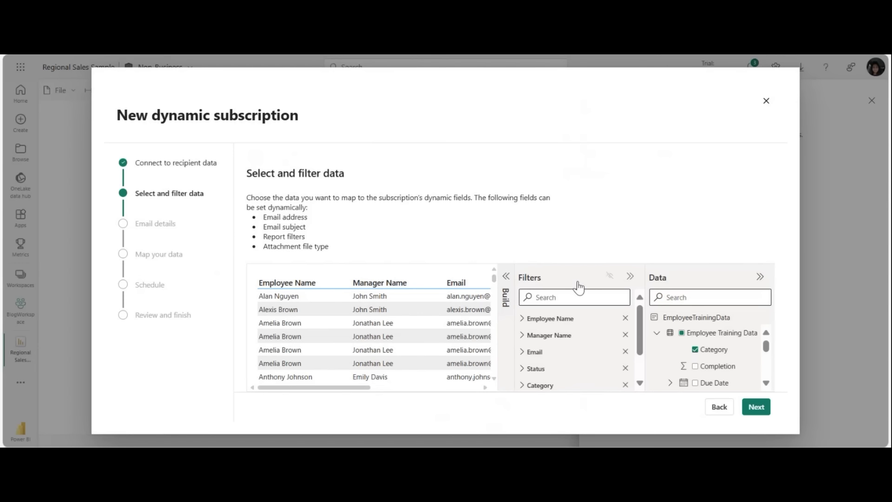
Step: Filter the recipient data's Status to Completed only, then continue to Email details
click(531, 370)
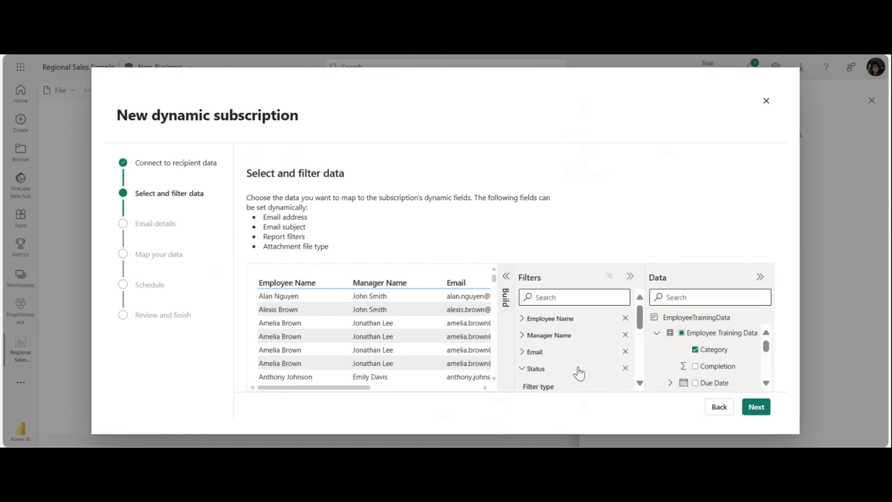
scroll(578, 370, down, 3)
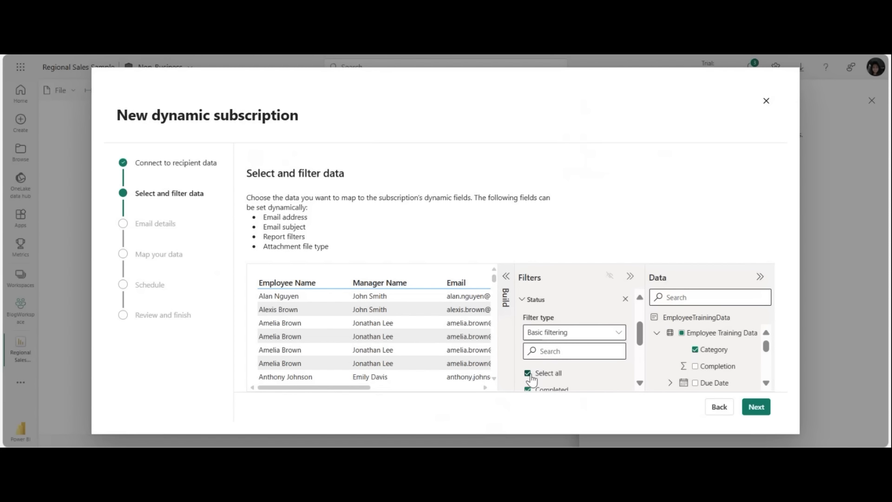
scroll(539, 360, down, 1)
scroll(539, 360, down, 2)
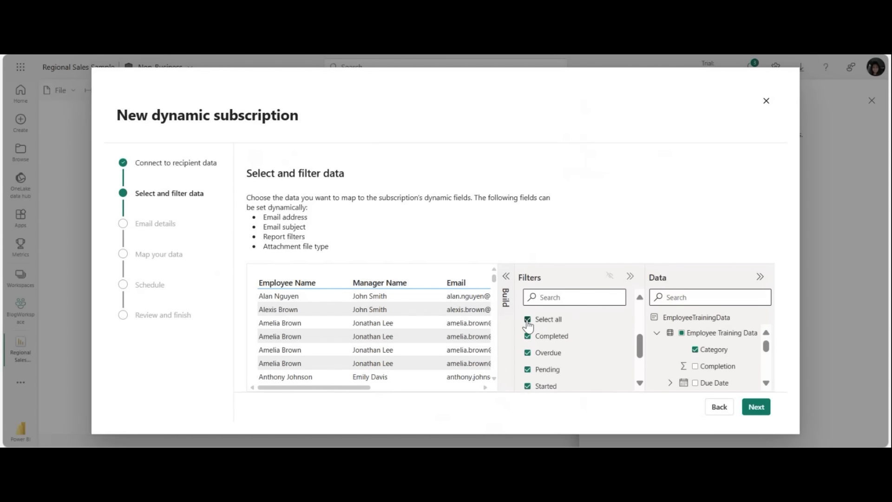
click(528, 311)
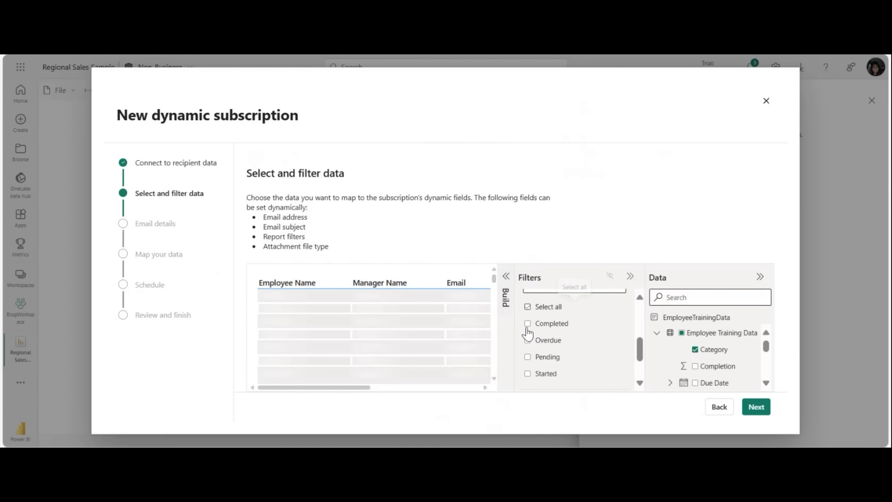
click(551, 322)
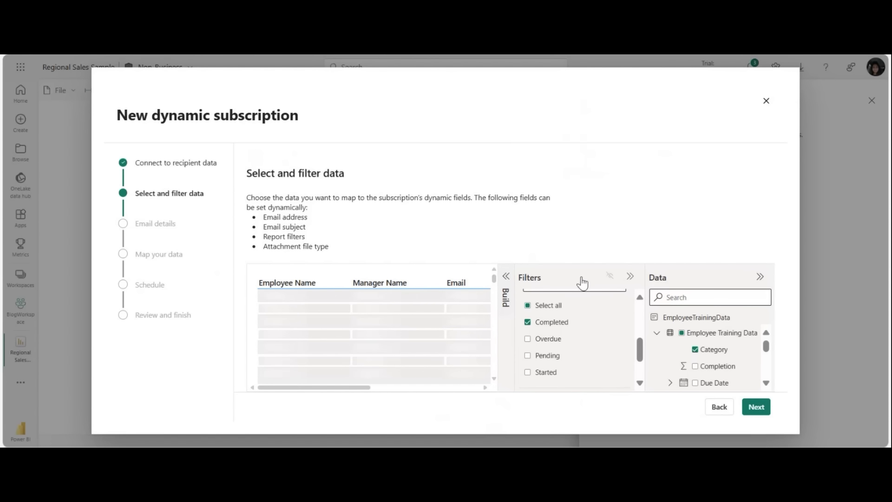
click(630, 277)
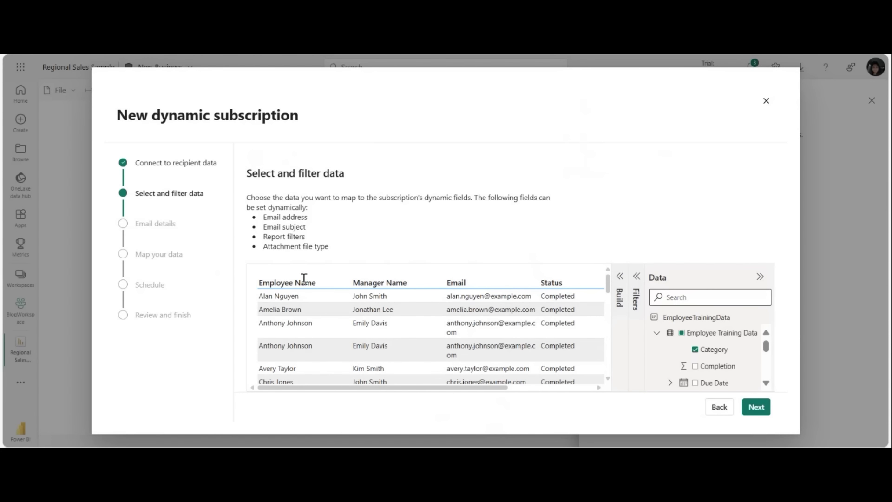
scroll(326, 363, down, 3)
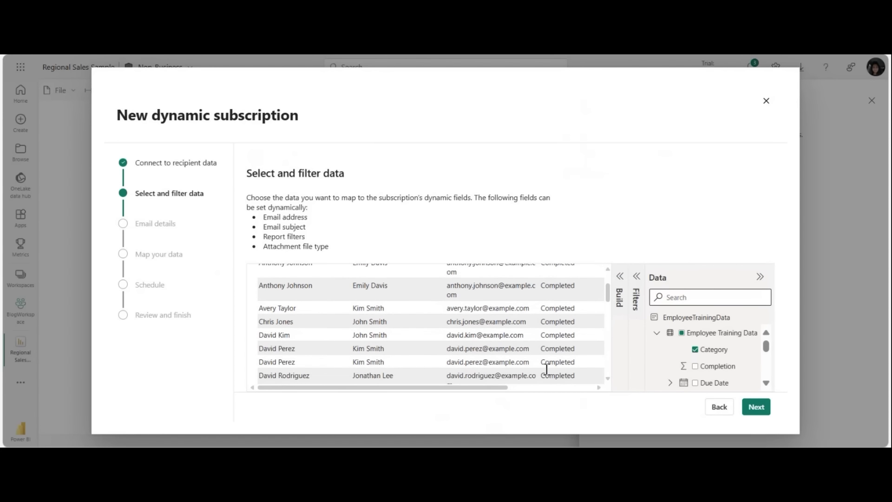
scroll(552, 369, up, 3)
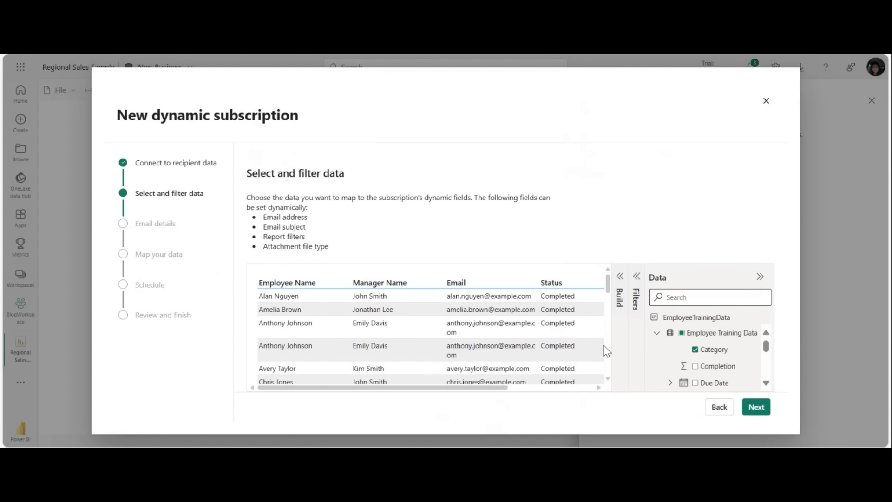
click(763, 409)
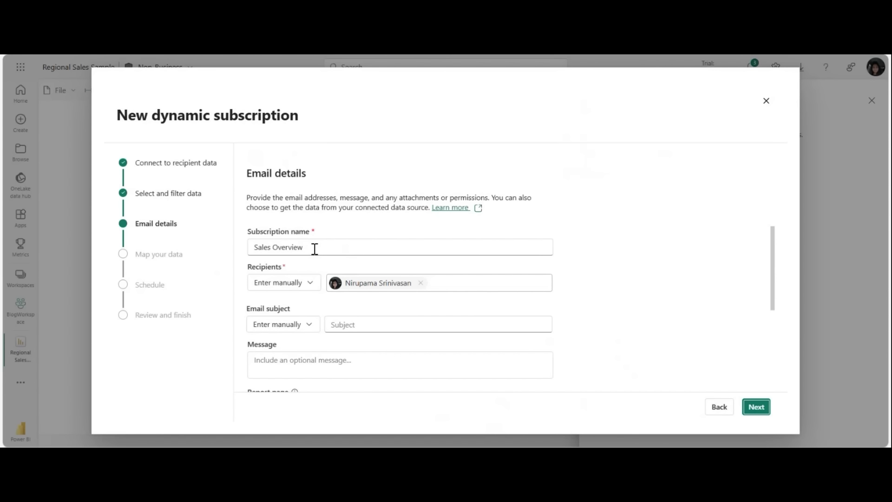
Step: Take subscription recipients from the Employee Training Data.Email column, then continue to Map your data
click(313, 286)
mouse_move(306, 321)
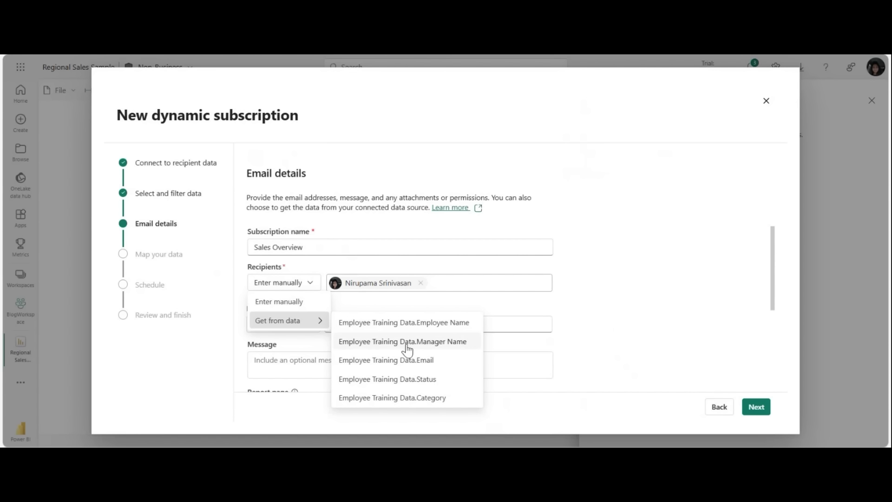
click(408, 364)
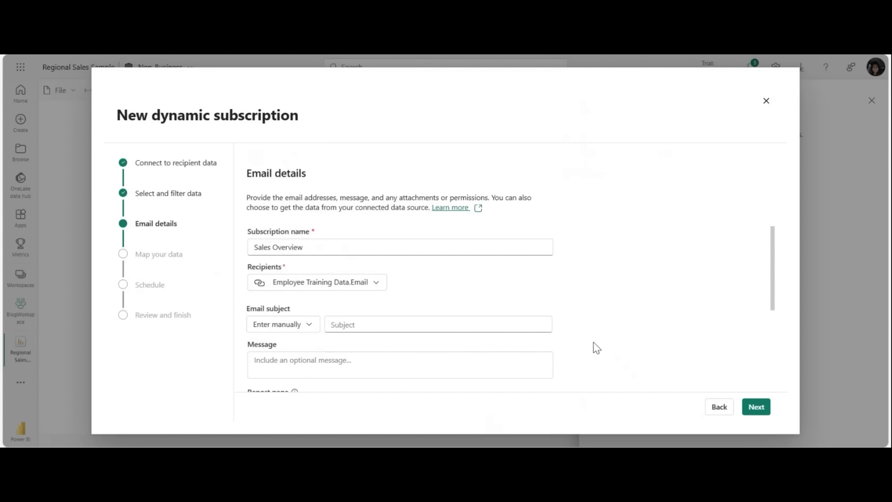
click(351, 325)
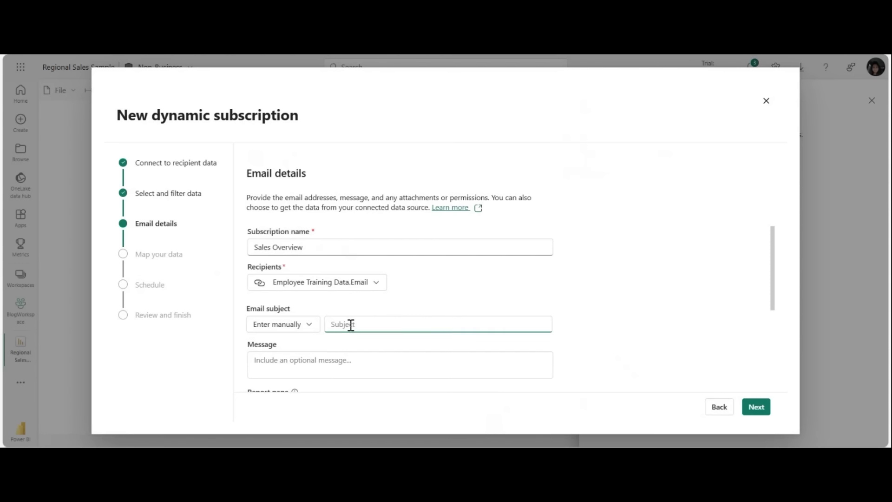
scroll(443, 317, down, 3)
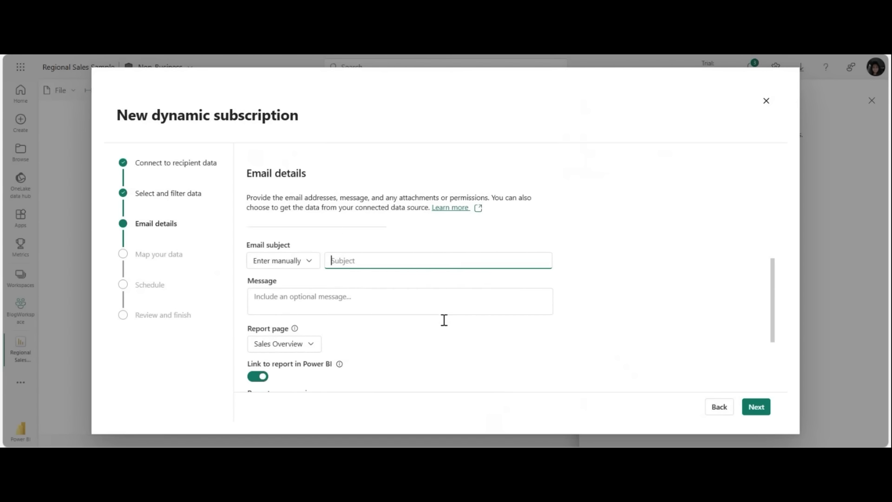
scroll(445, 320, down, 1)
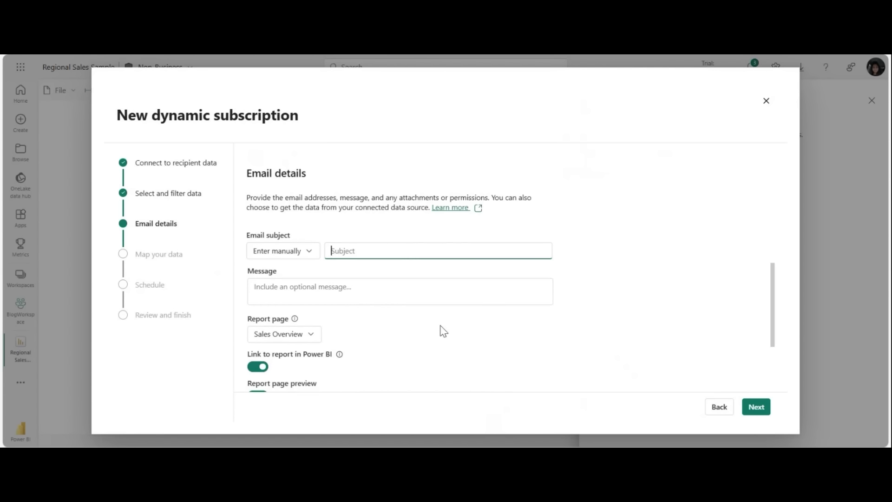
scroll(443, 331, down, 4)
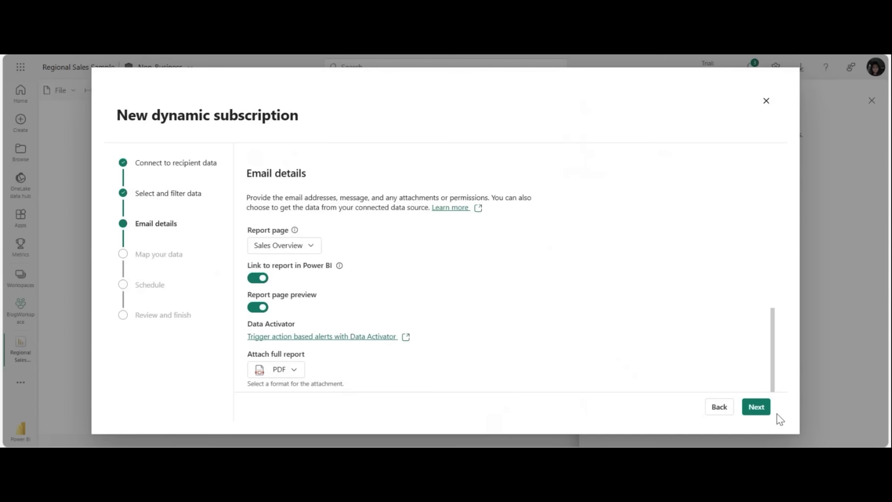
click(762, 409)
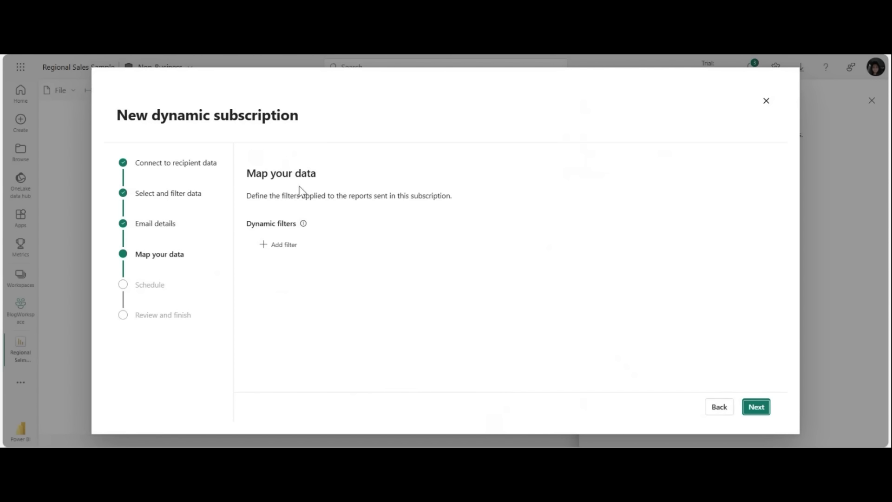
Step: Add a dynamic filter mapping the report's Industry field to the training data Category column
click(286, 246)
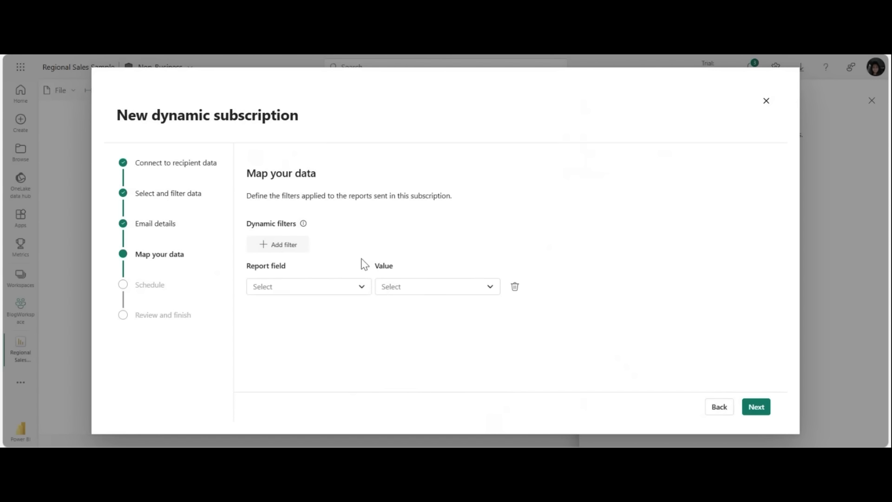
click(347, 291)
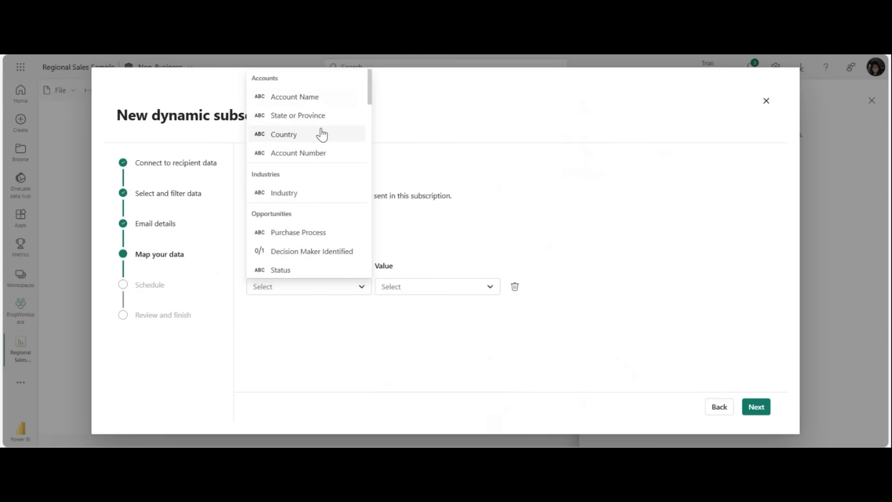
click(307, 193)
click(451, 286)
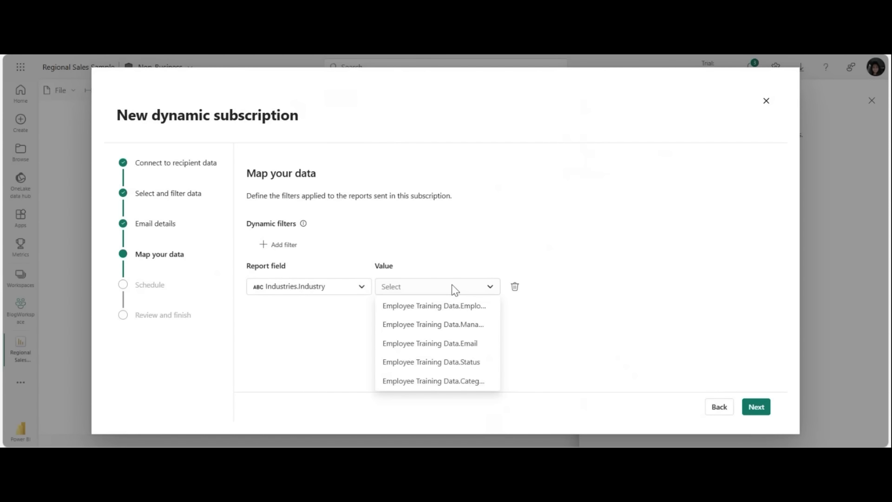
click(455, 380)
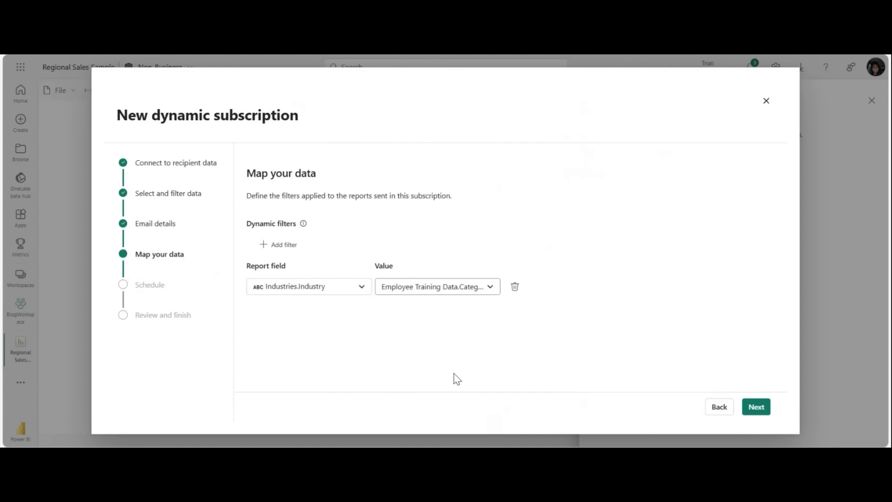
Step: Keep the daily 8:45 PM Pacific schedule and save the dynamic subscription
click(756, 407)
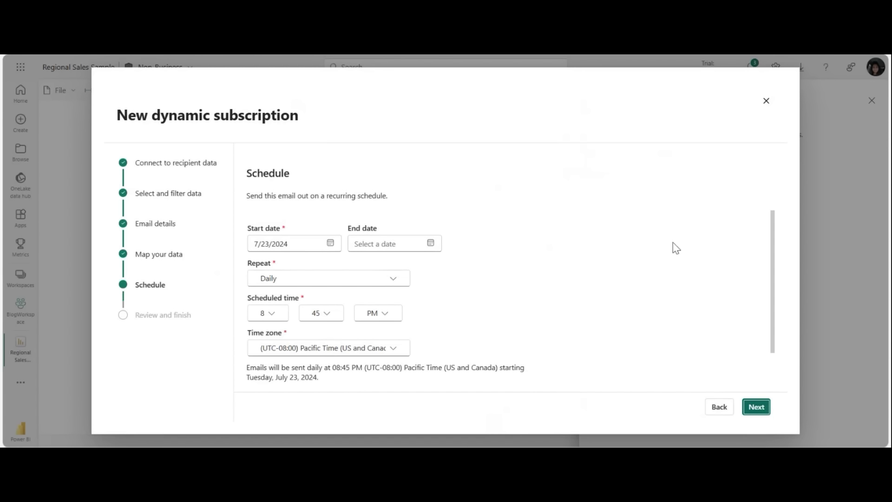
scroll(351, 329, down, 2)
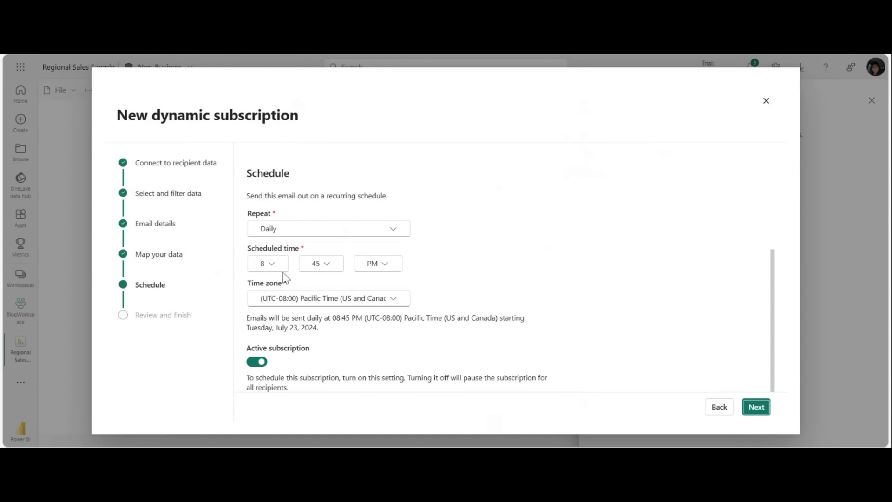
scroll(376, 281, up, 2)
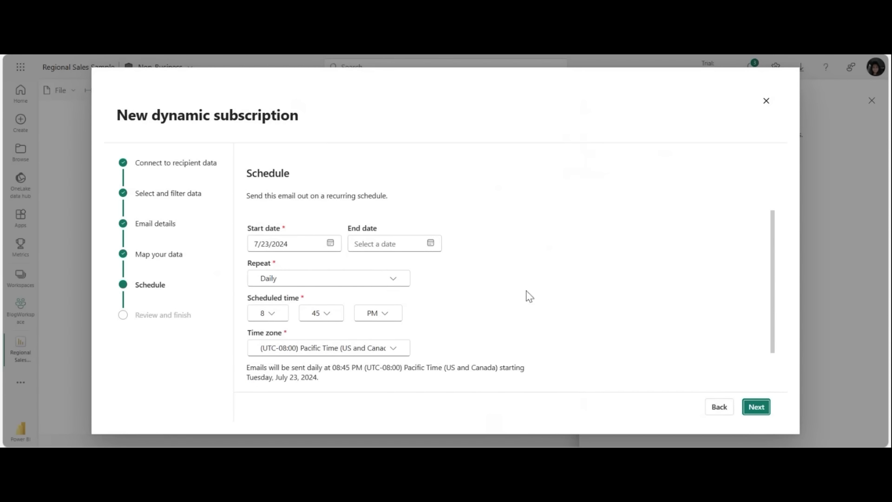
scroll(527, 296, down, 2)
click(767, 408)
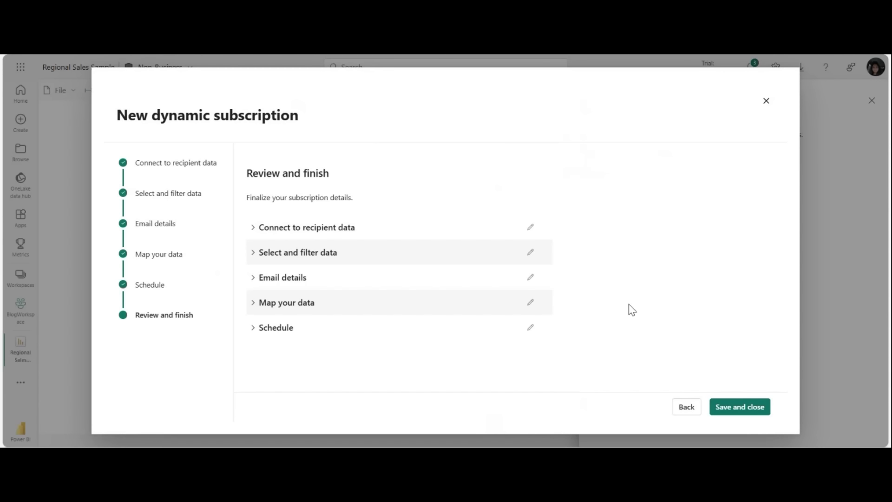
click(738, 412)
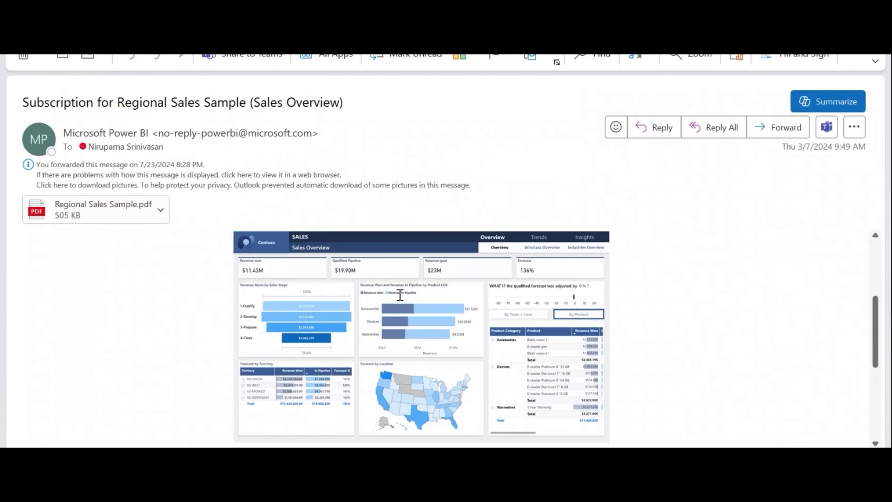
Step: Scroll through the subscription email's report snapshot and back up to the top
scroll(400, 296, down, 3)
scroll(400, 299, up, 3)
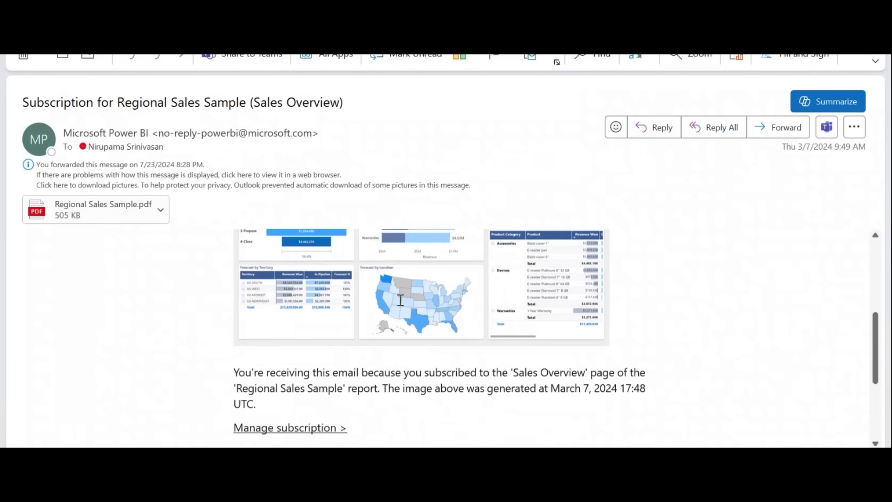
scroll(400, 298, up, 4)
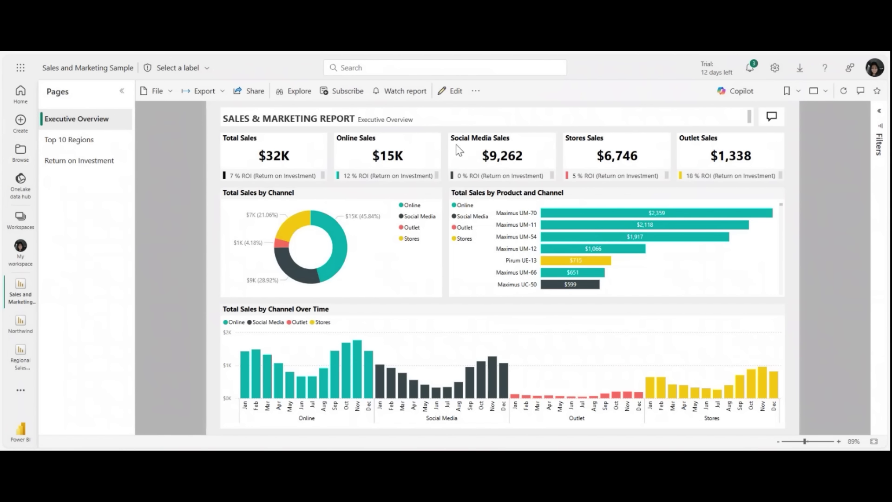
Step: Start a new standard subscription for the Executive Overview report
click(341, 98)
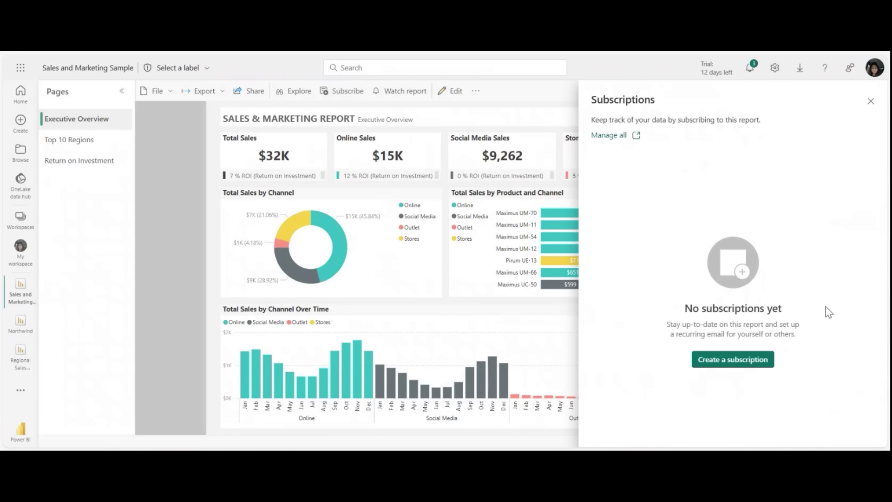
click(759, 364)
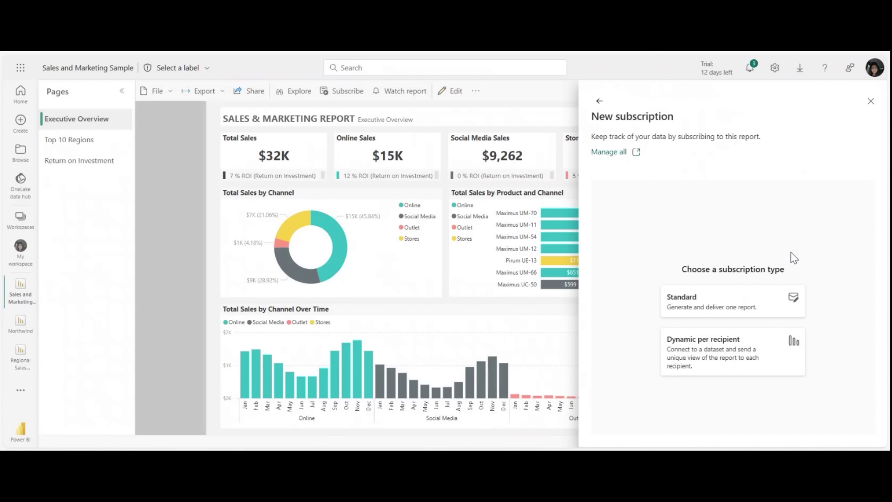
click(734, 309)
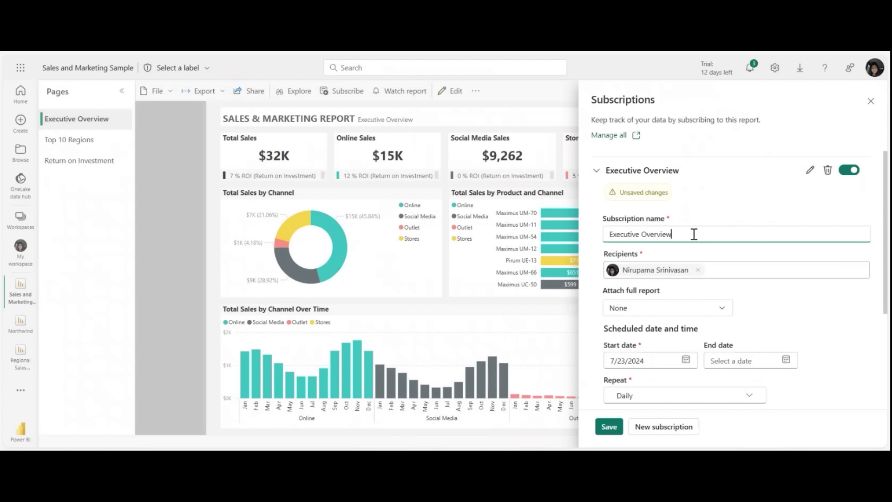
Step: Attach the full report as PDF (.pdf) and deliver it to OneDrive
click(722, 312)
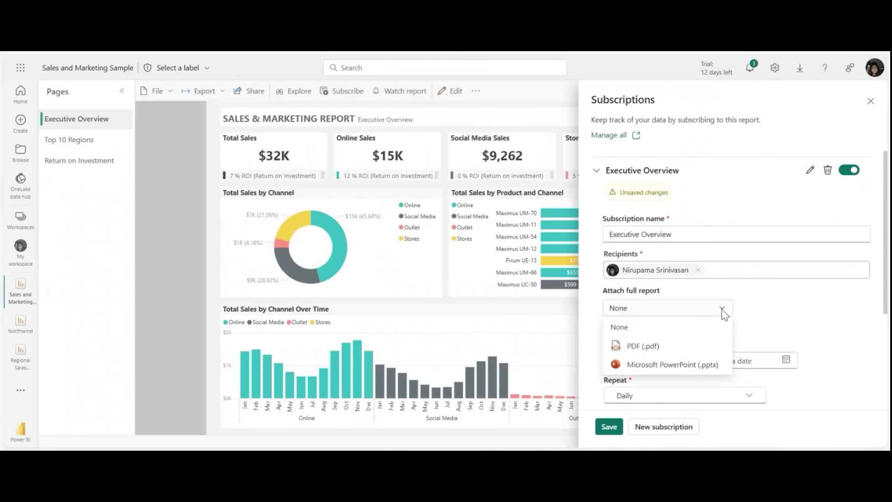
click(693, 349)
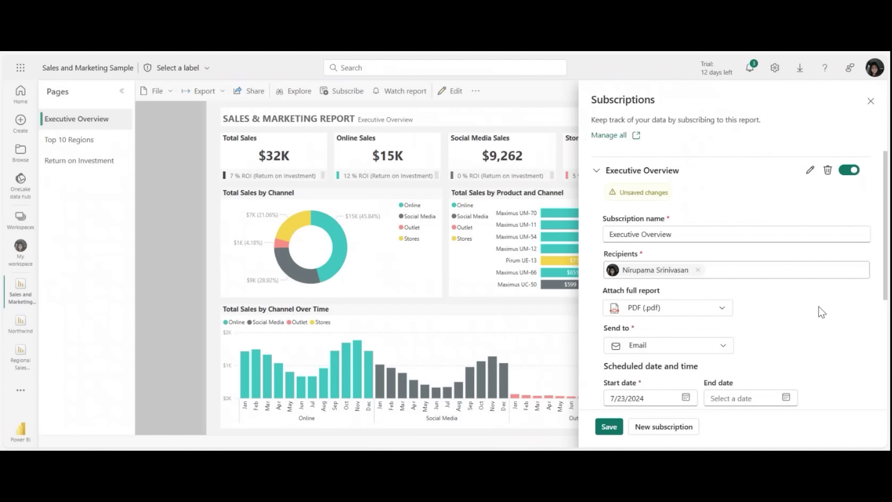
scroll(818, 306, down, 3)
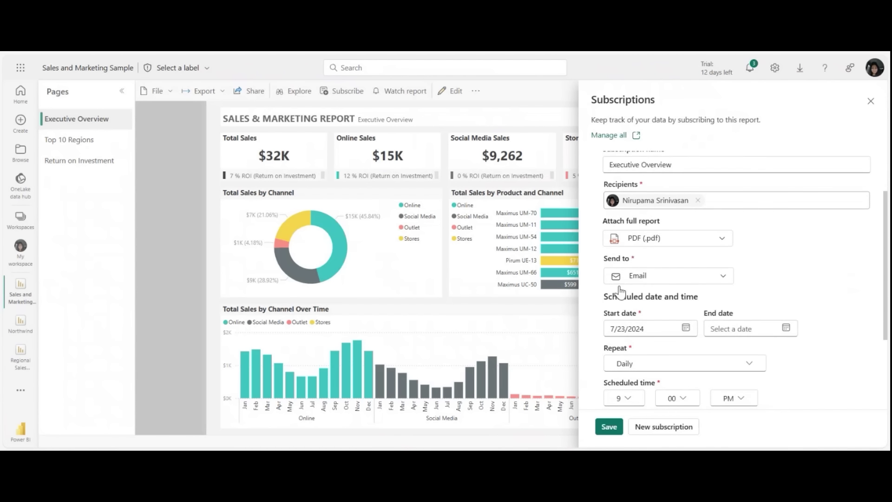
click(651, 276)
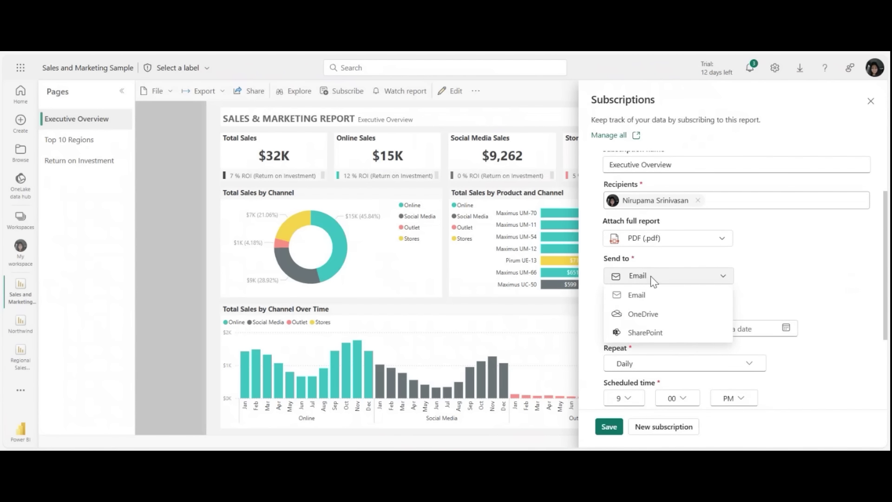
click(645, 320)
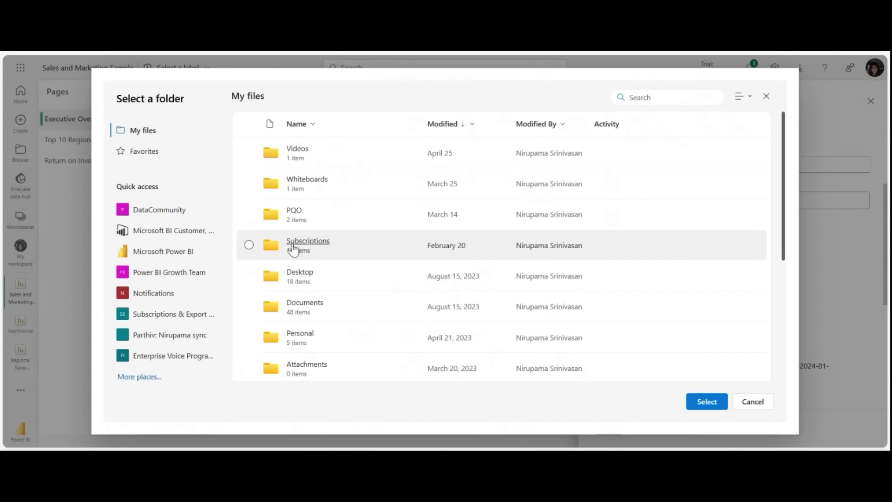
Step: Pick Subscriptions > ODSP as the OneDrive destination folder
click(293, 247)
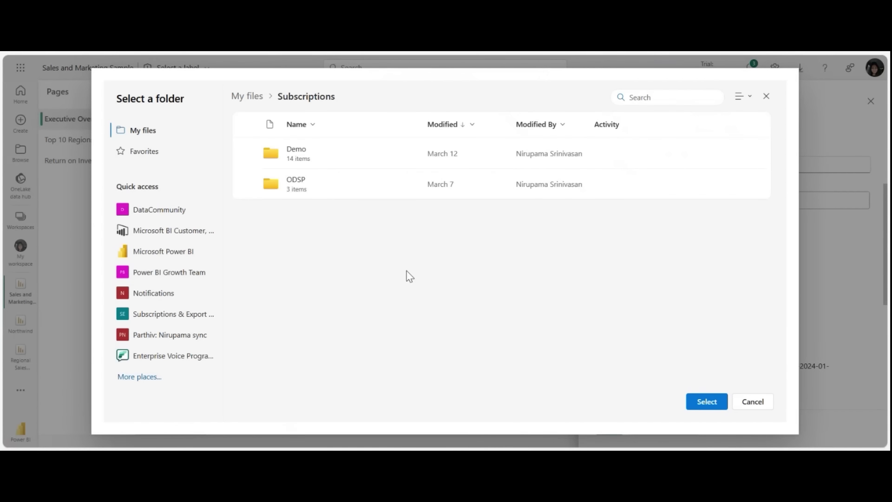
click(297, 181)
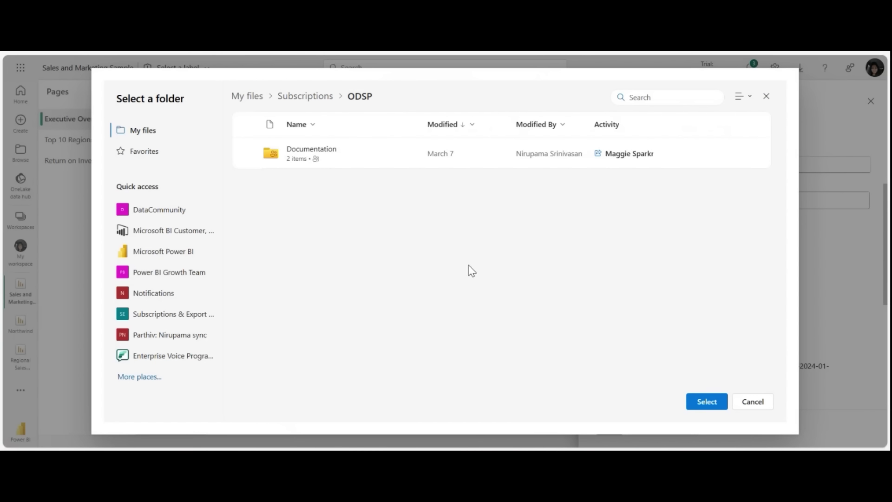
click(706, 403)
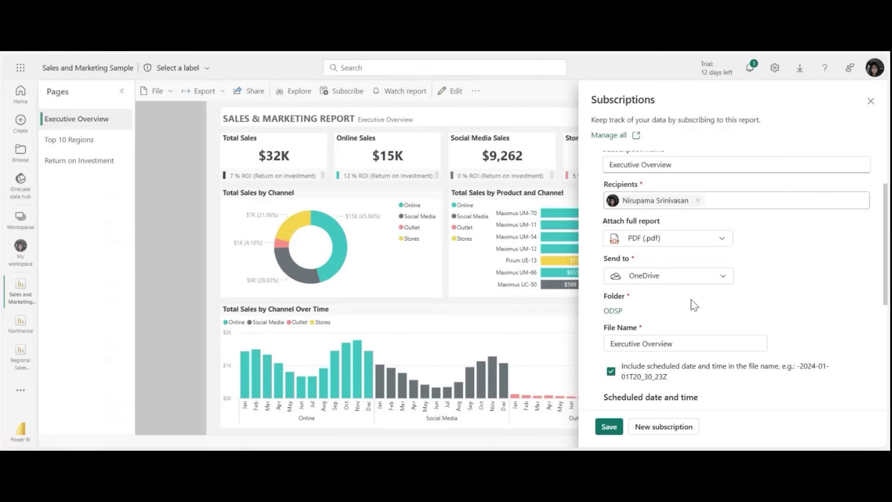
Step: Make the subscription repeat monthly on day 1
scroll(730, 310, down, 5)
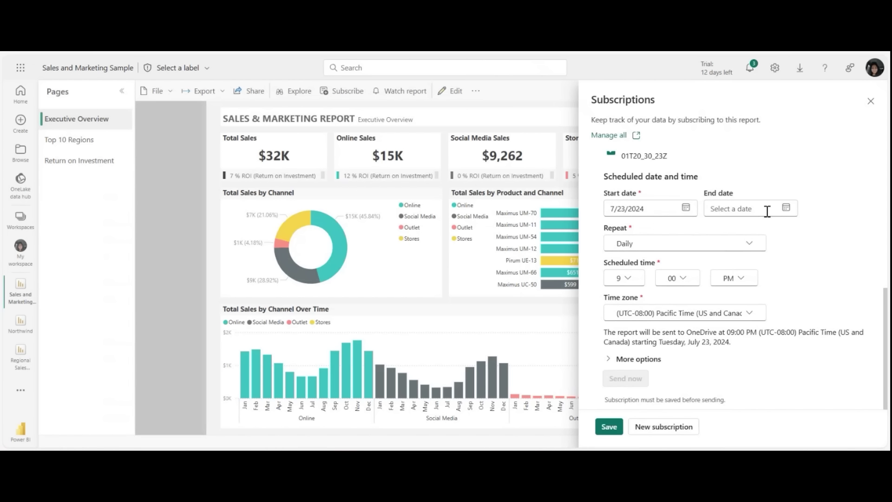
click(642, 249)
click(637, 329)
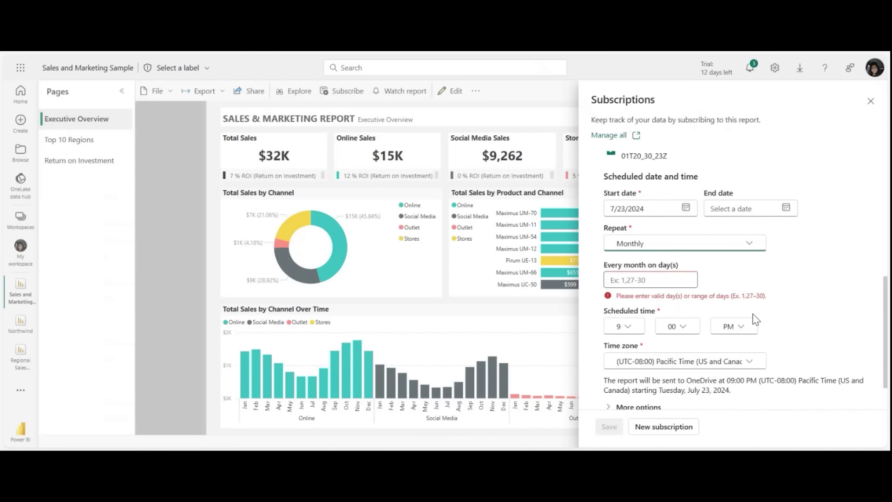
click(637, 281)
text(1)
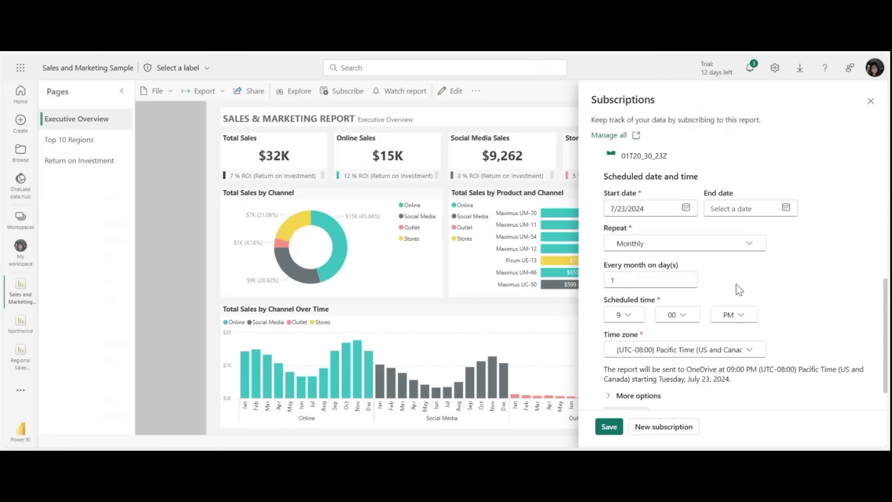
Step: Set the send time to 9:00 AM and end date to July 26, 2024, then save
click(743, 314)
click(725, 335)
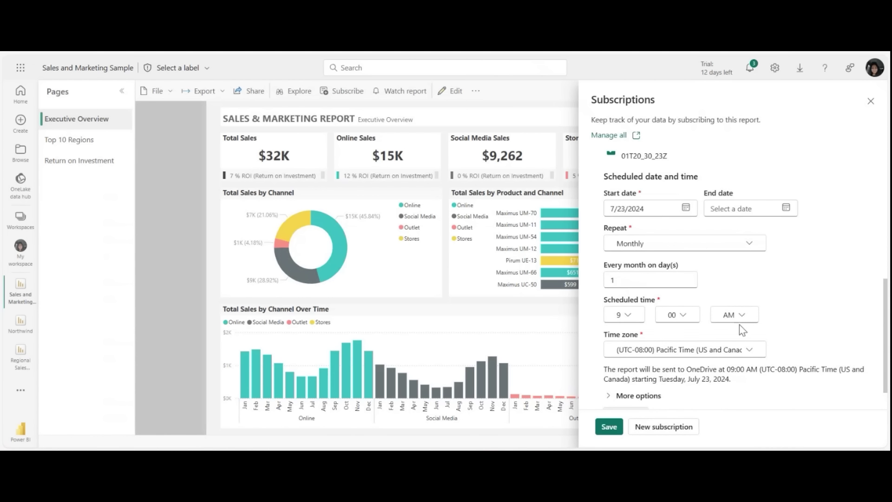
click(786, 207)
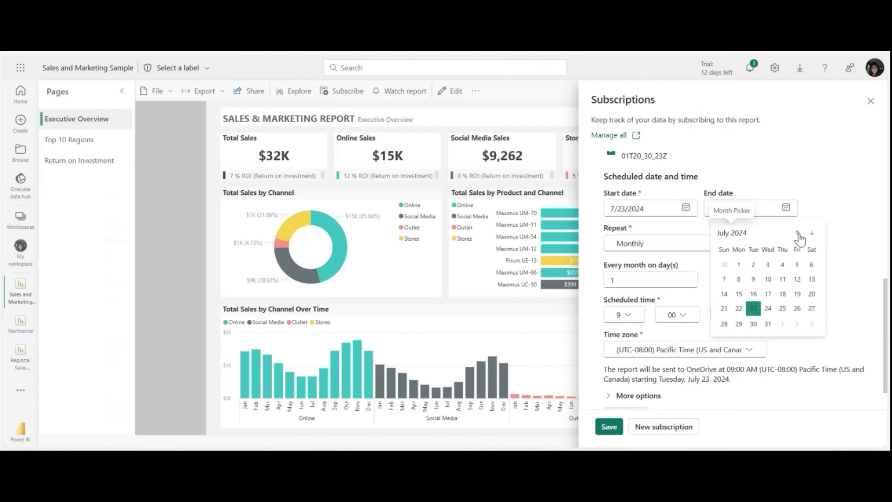
click(797, 308)
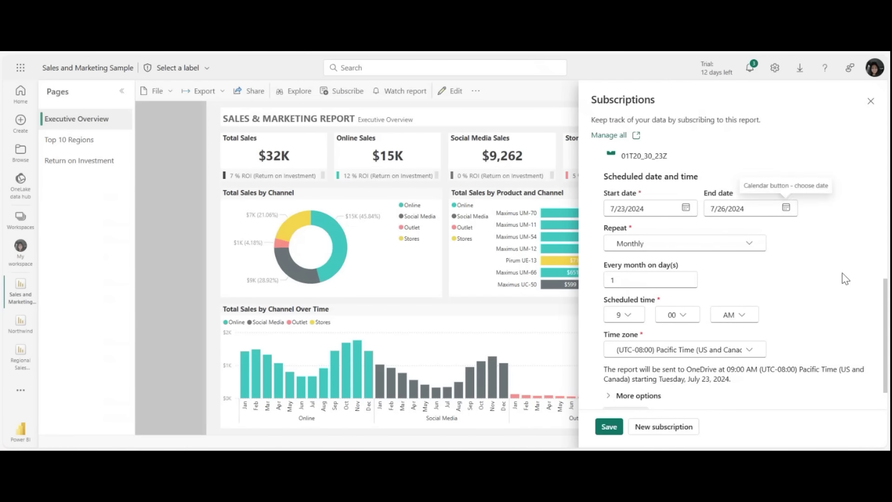
scroll(655, 376, down, 1)
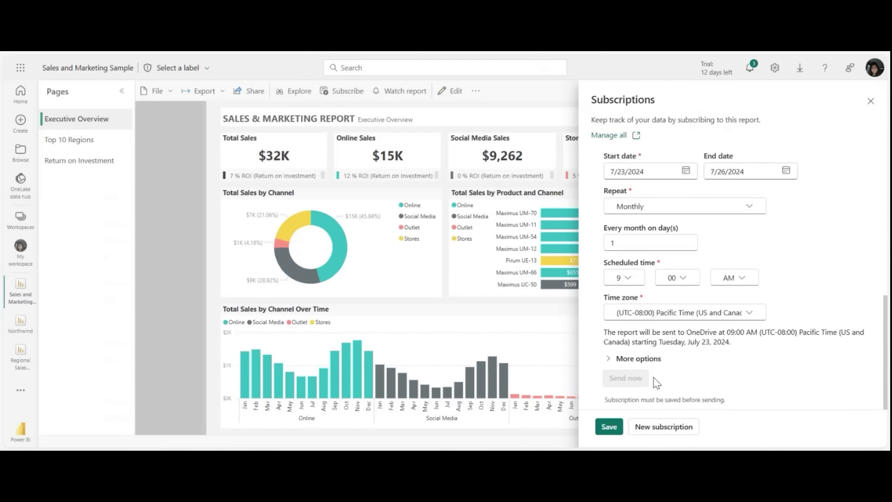
click(609, 427)
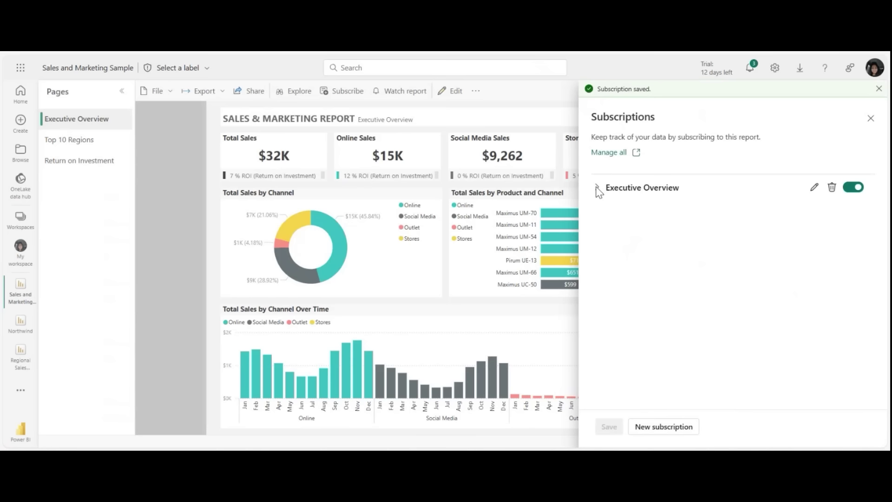
click(596, 188)
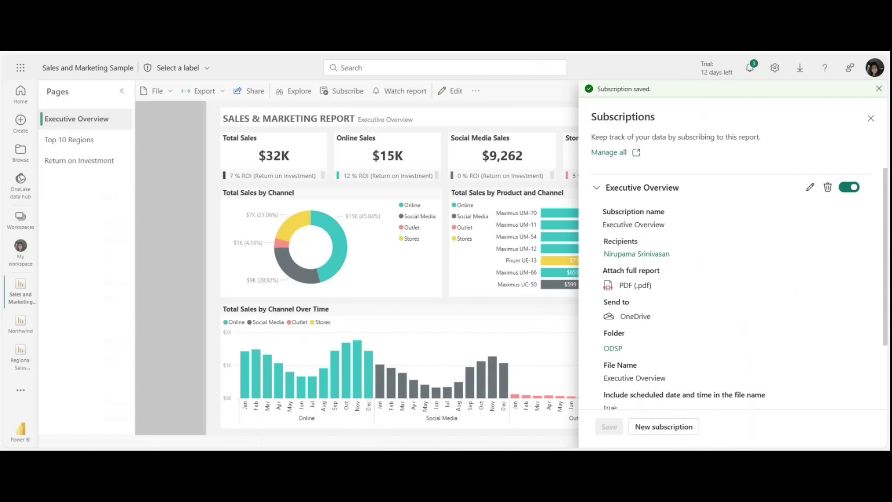
Step: Open the subscription's ODSP destination folder in OneDrive
click(613, 348)
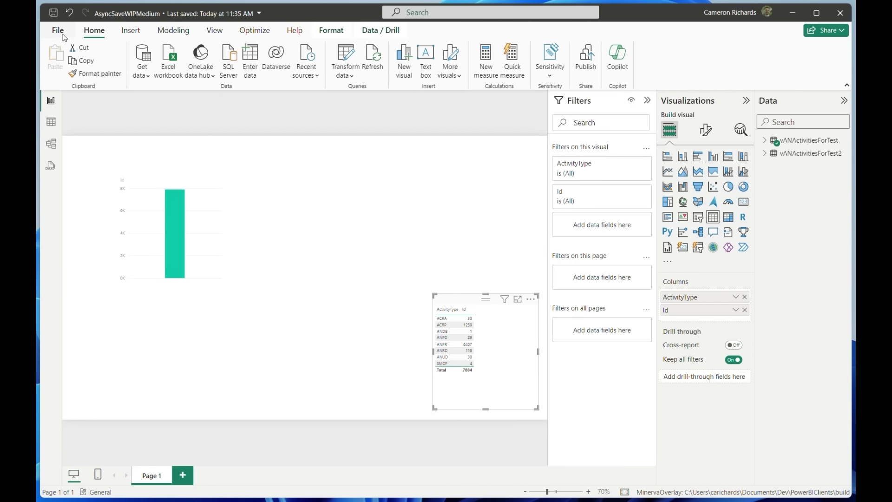
Step: Save a copy of the report as AsyncSaveWIPMedium2 in My Files > Testing
click(58, 30)
click(103, 132)
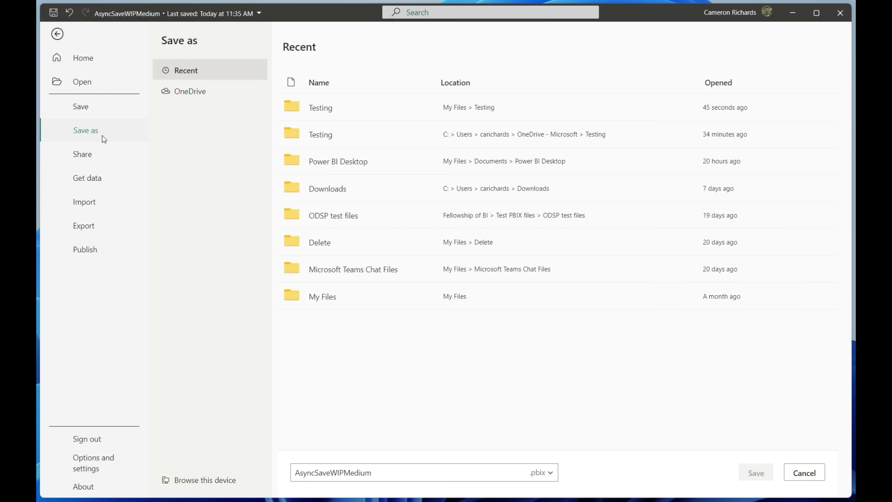
click(320, 108)
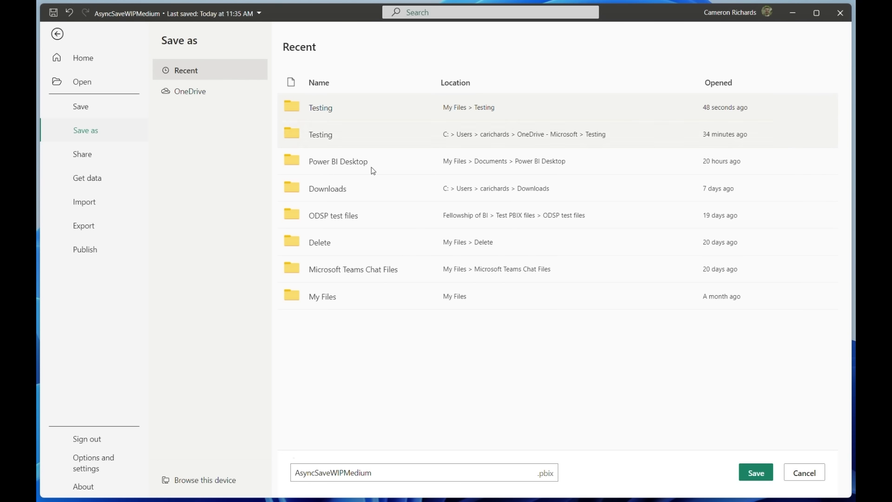
click(381, 473)
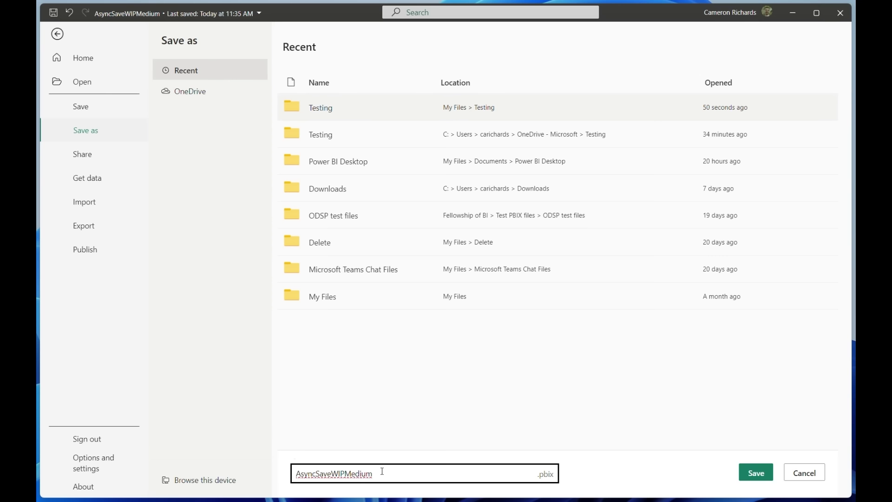
text(2)
click(741, 478)
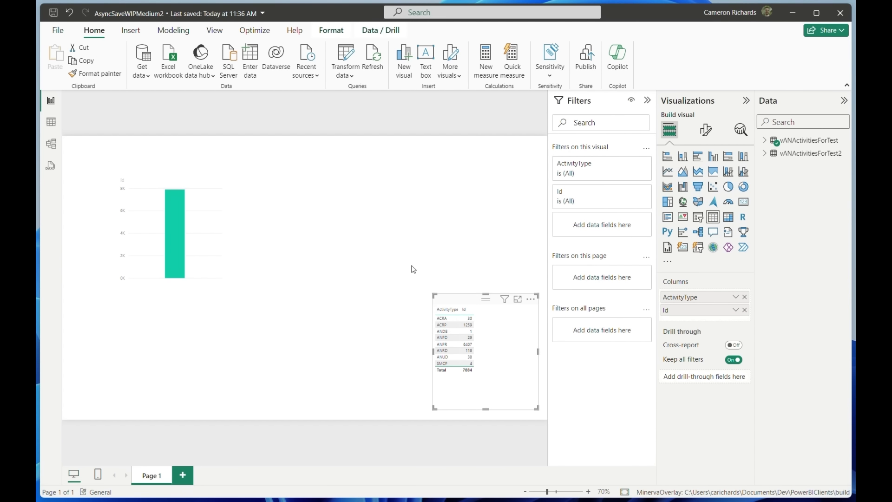
Step: Check the bar chart and table visuals, then save the report to OneDrive
click(265, 217)
click(191, 206)
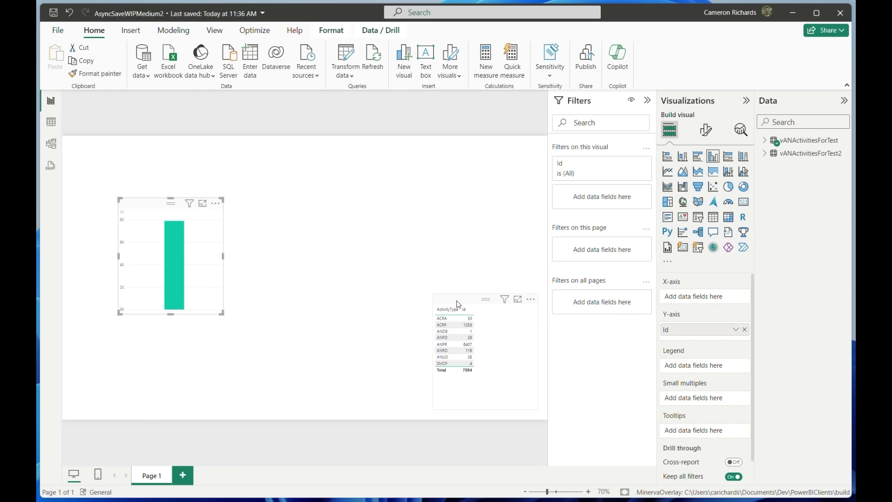
click(455, 259)
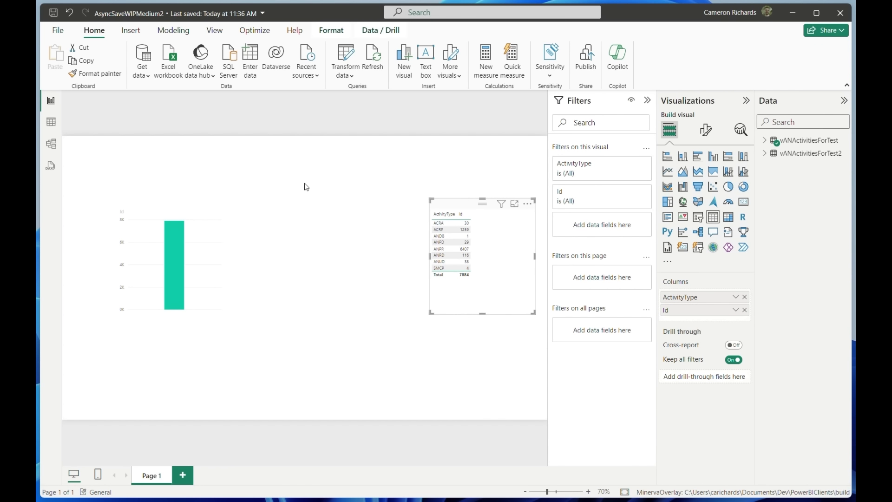
click(290, 180)
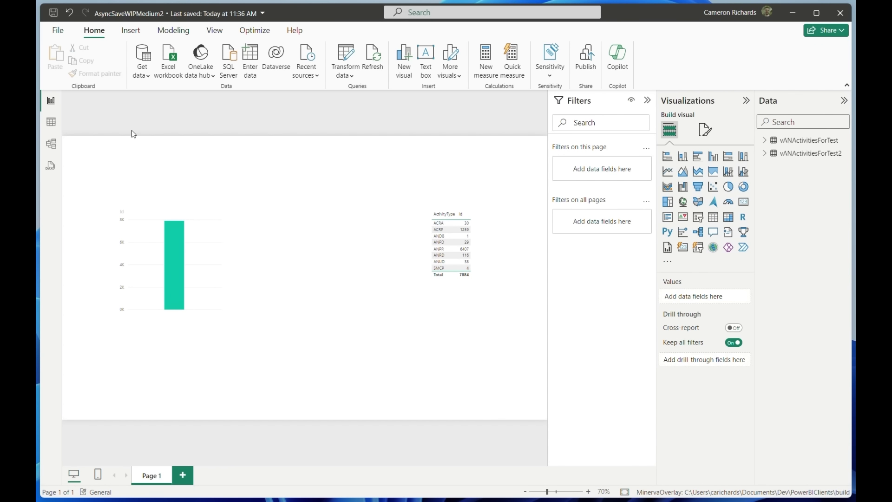
click(54, 12)
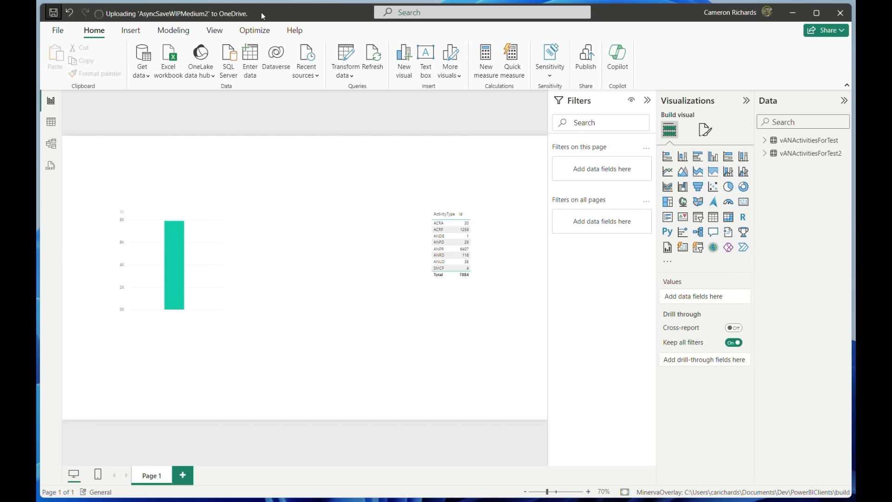
Step: Move the bar chart right and down, then show the file's save status
drag(188, 219, 222, 212)
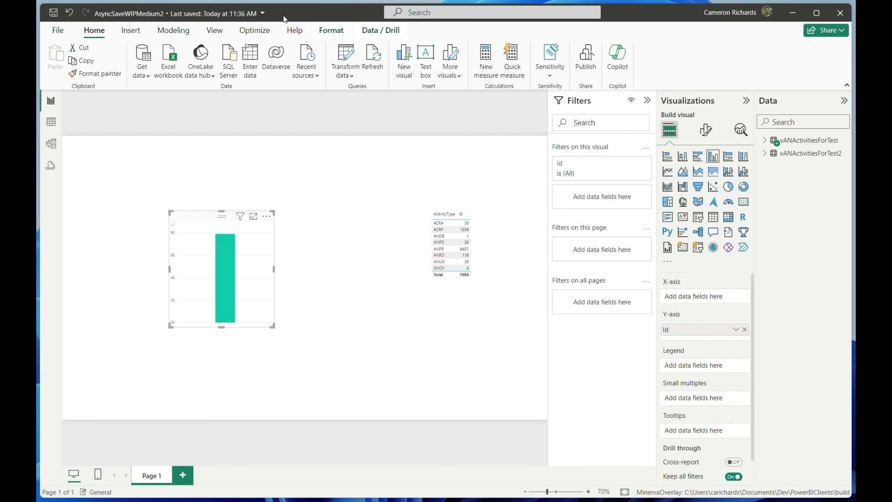
click(261, 14)
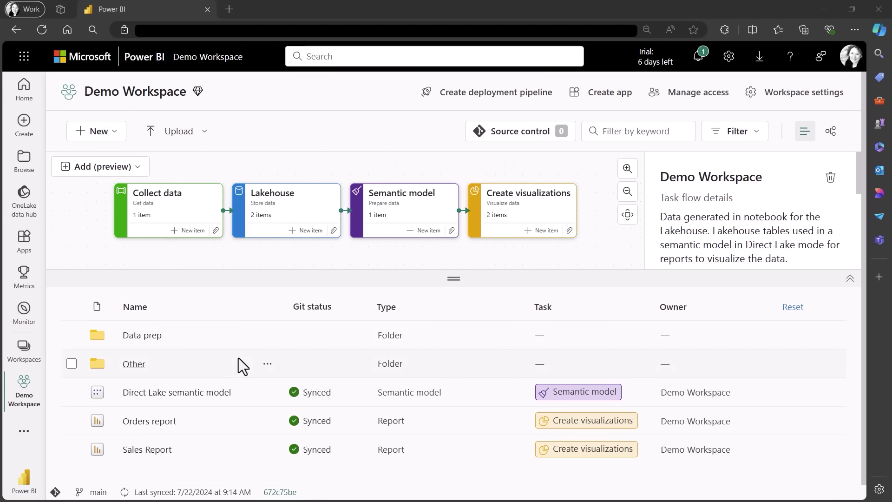
Step: Open Write DAX queries on the Direct Lake semantic model and expand its table list
click(272, 394)
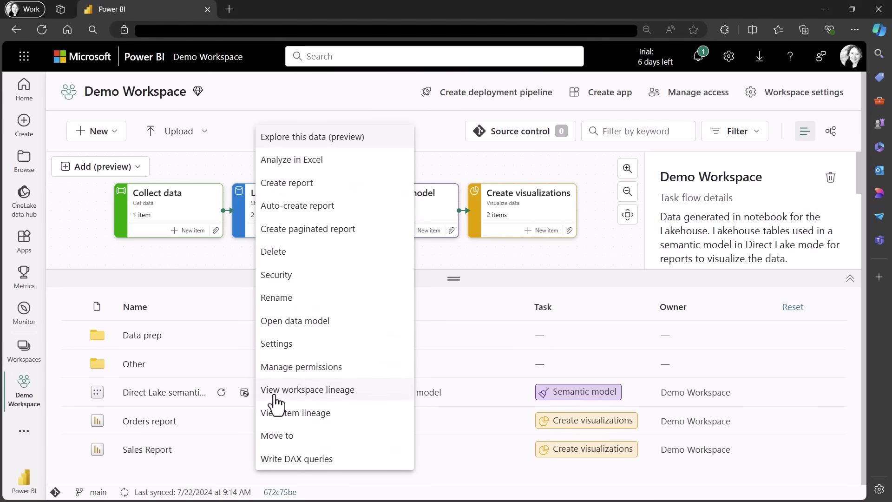
click(365, 464)
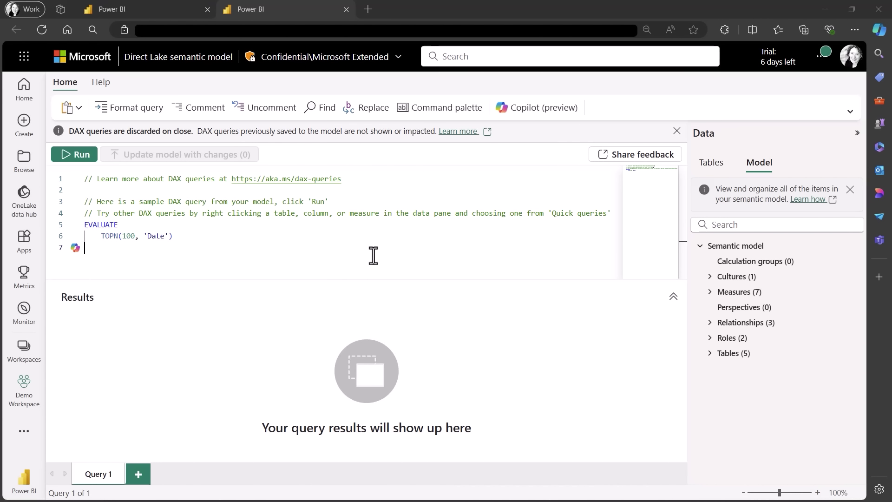
click(711, 356)
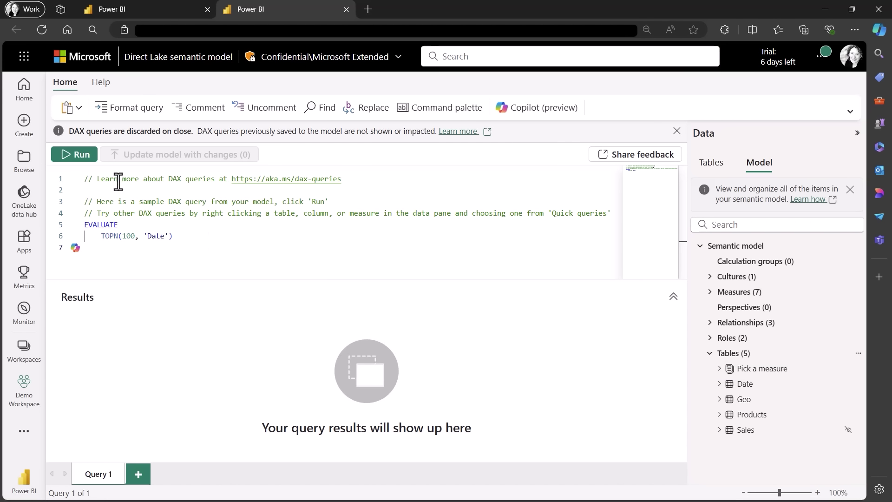
Step: Run the sample Date query and preview the top 100 rows of the Geo table
click(73, 154)
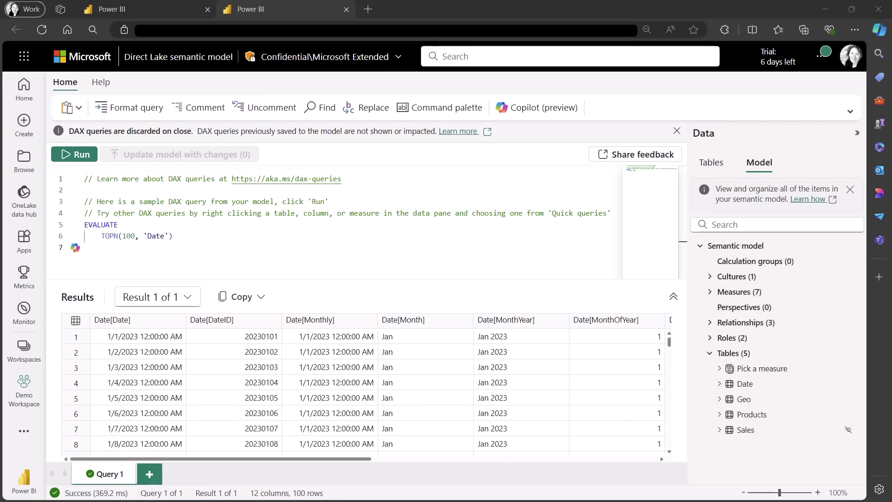
right_click(741, 403)
mouse_move(782, 253)
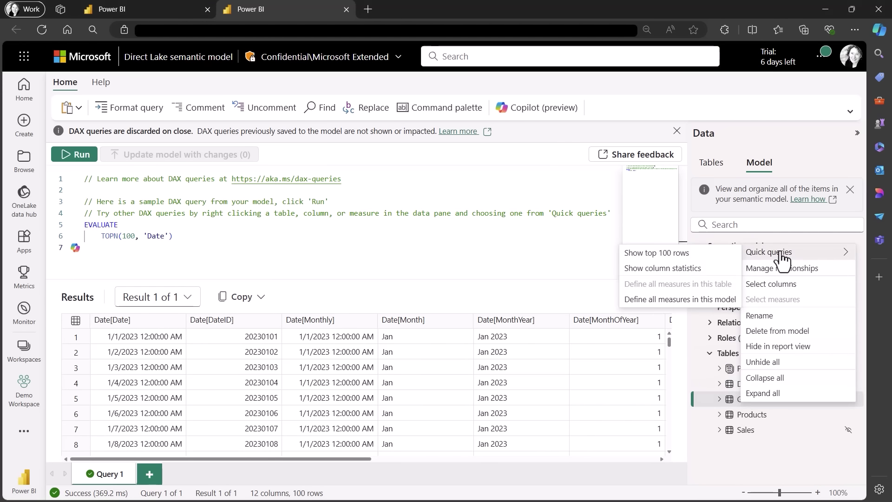
click(692, 253)
Step: Preview the distinct Geo Country values, USA and Australia, leaving a blank Query 4
click(721, 400)
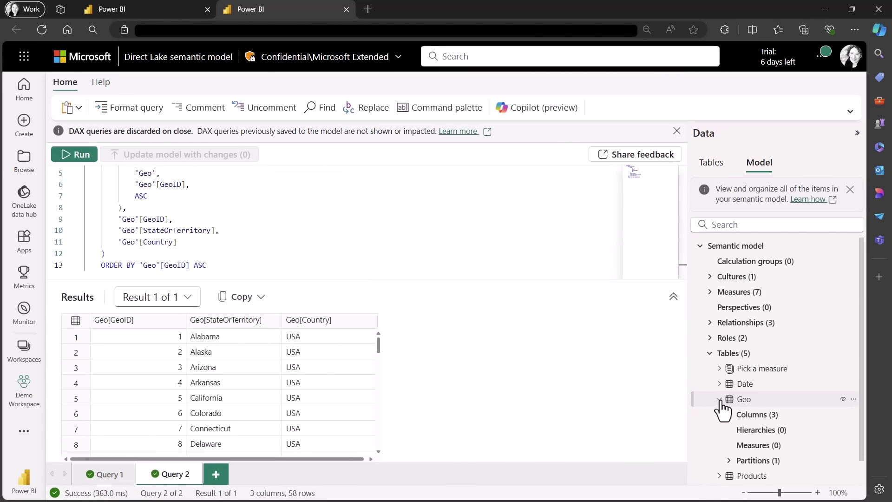
click(743, 418)
right_click(771, 432)
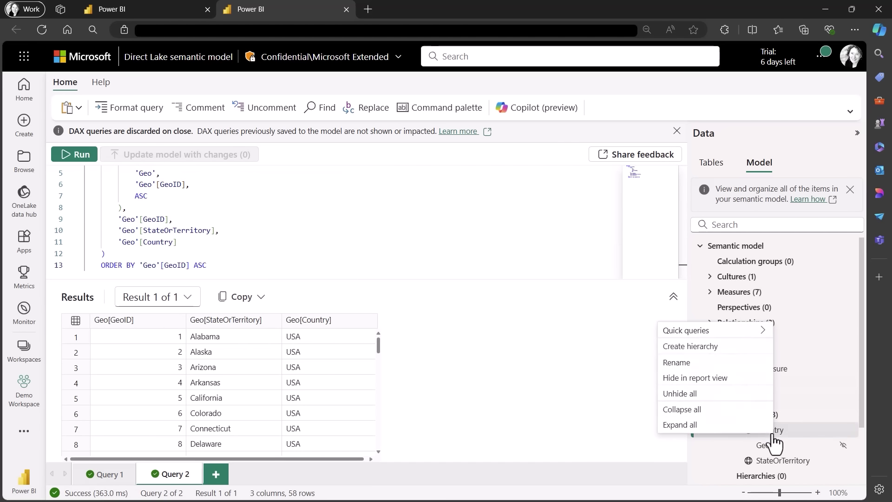
mouse_move(704, 332)
click(641, 330)
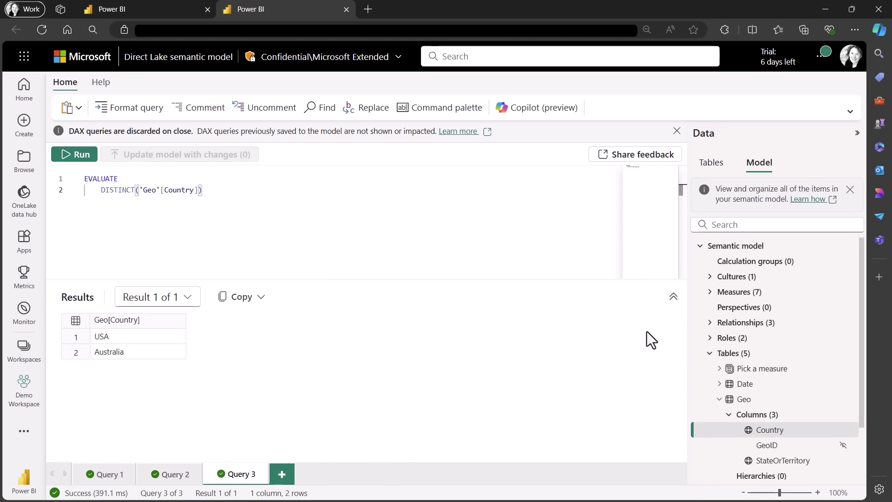
click(282, 474)
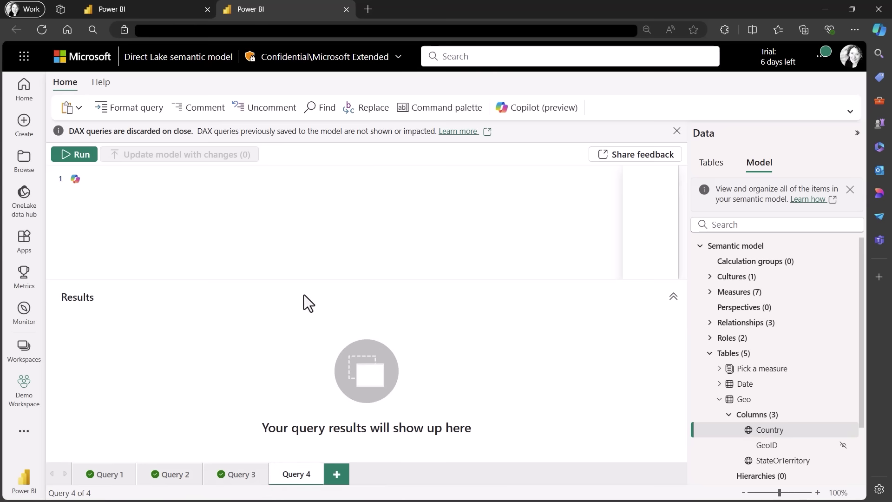
Step: Write and run EVALUATE {COUNTROWS(Sales)} to count the Sales rows
text(eval)
key(Tab)
key(Return)
text({countr)
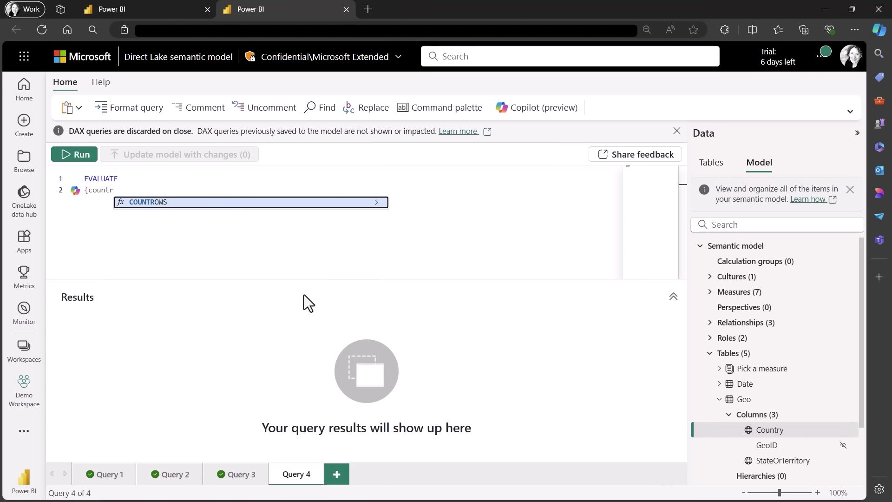
key(Tab)
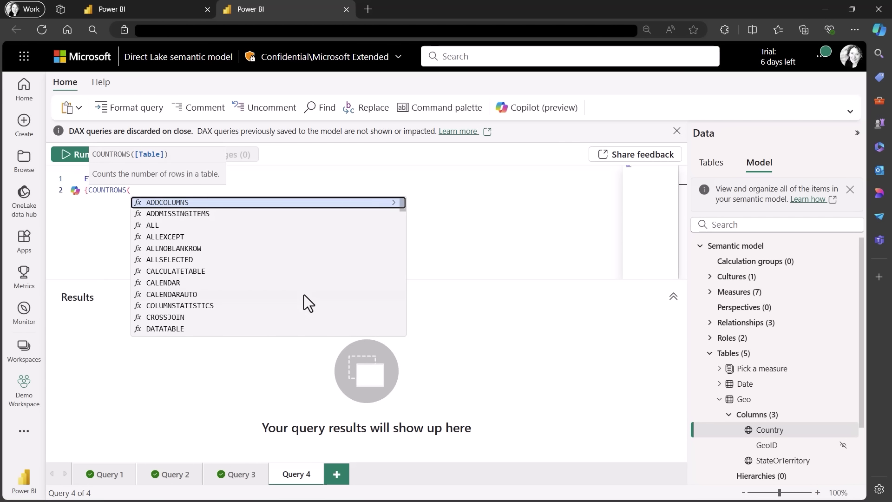
text(sales)
key(Tab)
text())
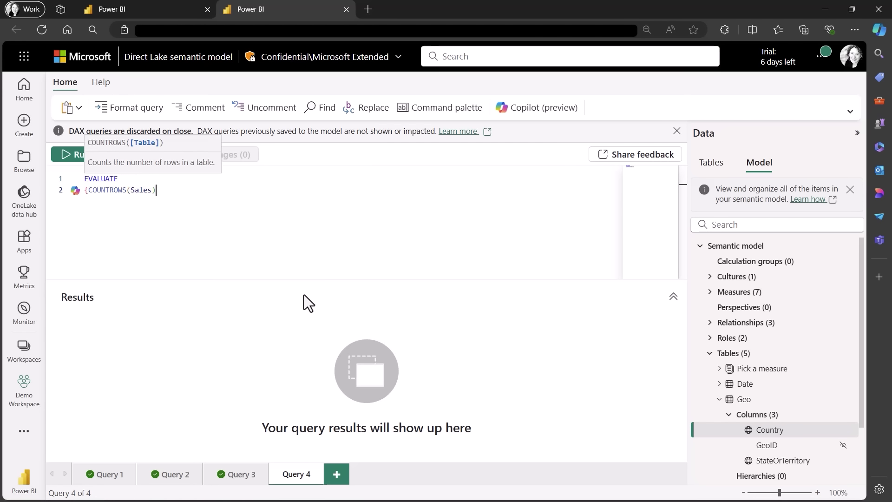
text(})
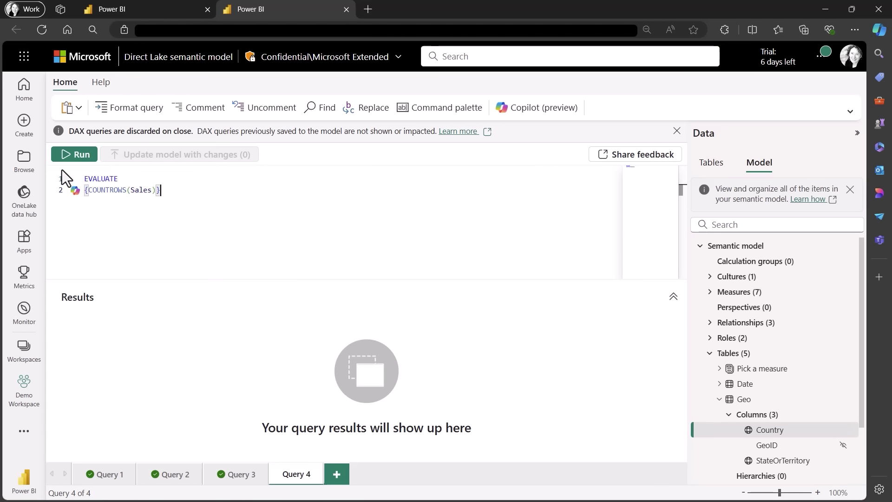
click(67, 154)
Step: Wrap the count in FORMAT with "#,##0", showing 1,000,000,000, and auto-format the query
click(89, 190)
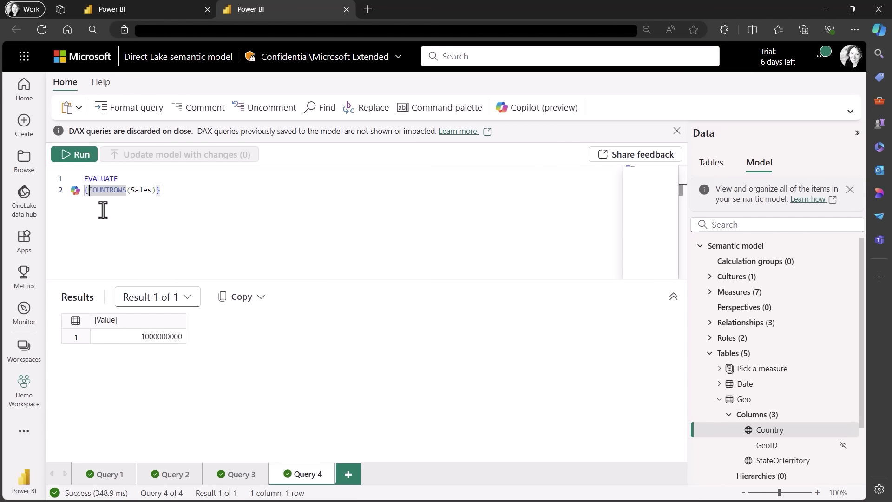
text(format()
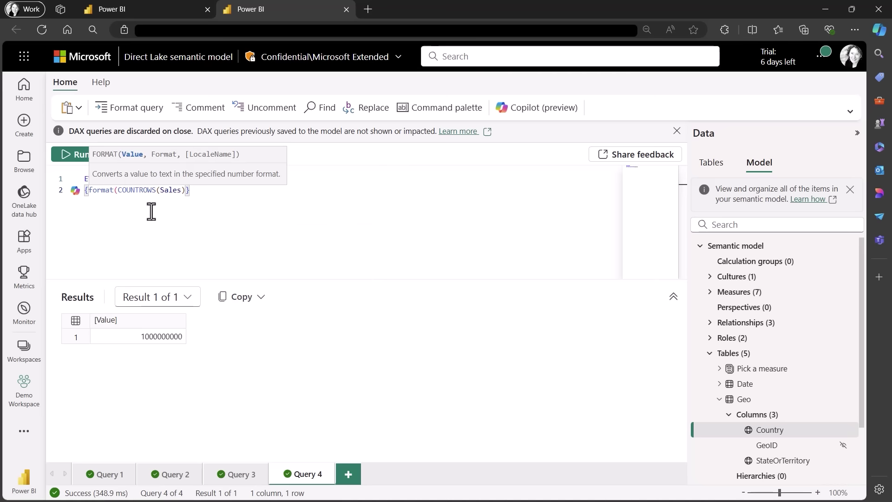
click(186, 190)
text(,)
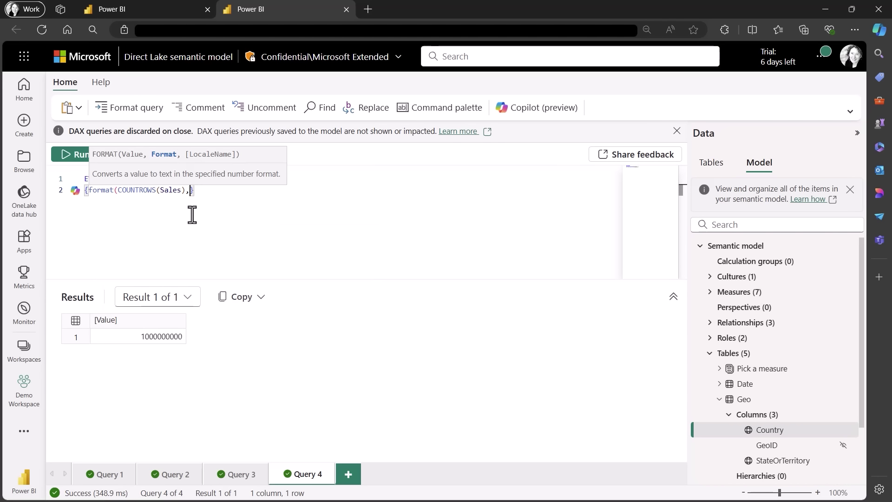
text("#,##0"))
click(85, 159)
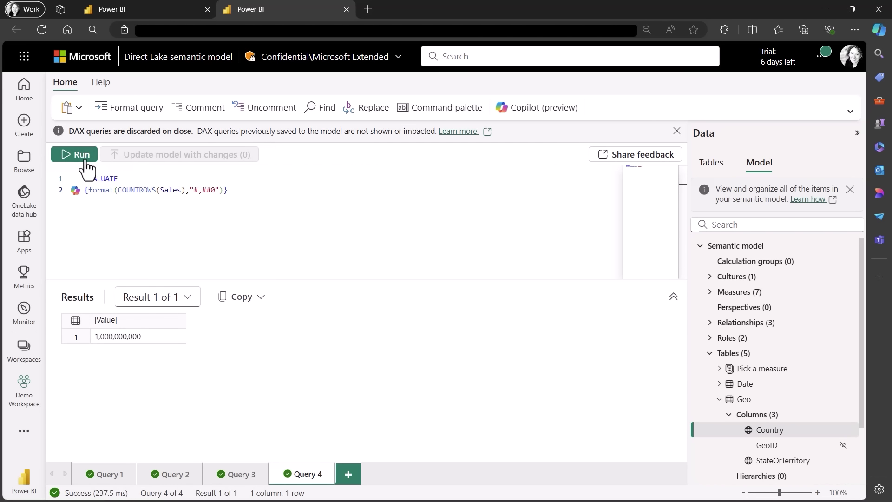
click(125, 109)
click(84, 156)
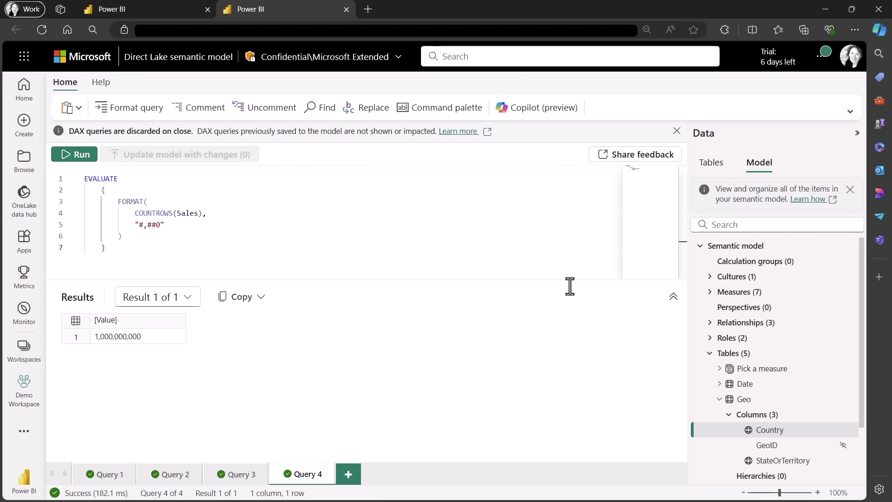
Step: Generate a Query 5 defining and evaluating Avg Profit Per Order with its referenced measures
click(710, 294)
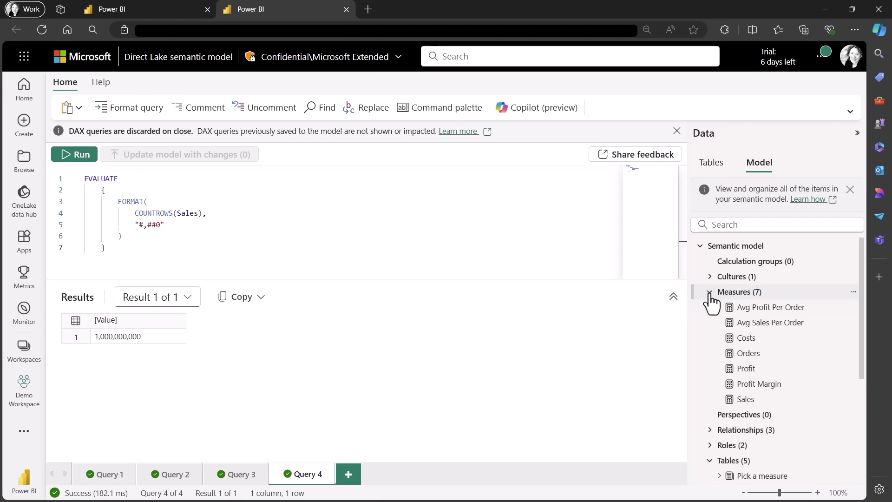
right_click(770, 310)
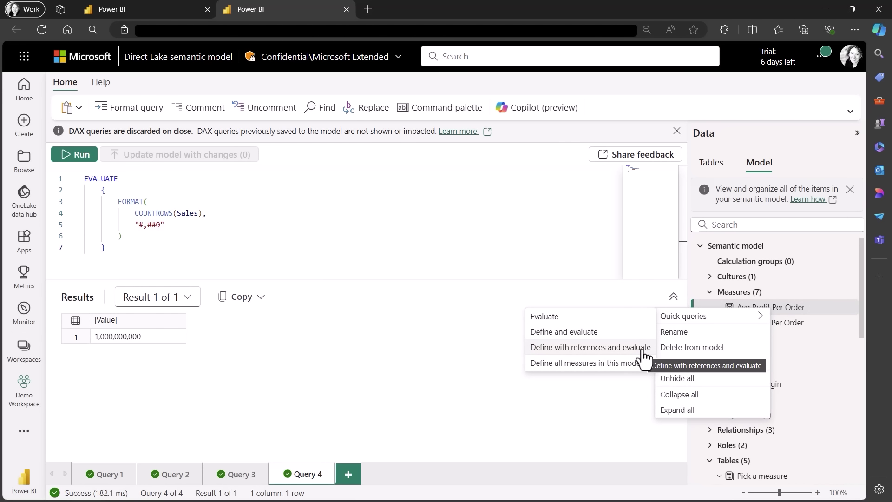
click(615, 347)
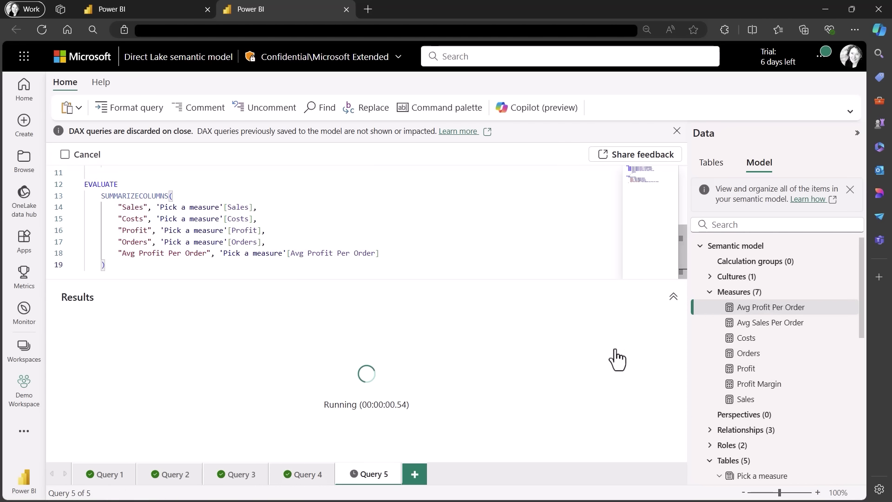
drag(428, 281, 428, 393)
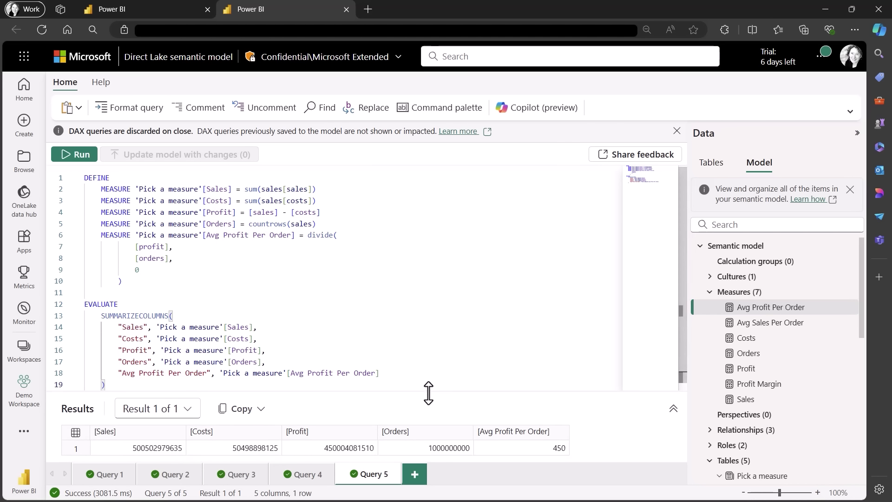
click(338, 224)
text(+ 2000)
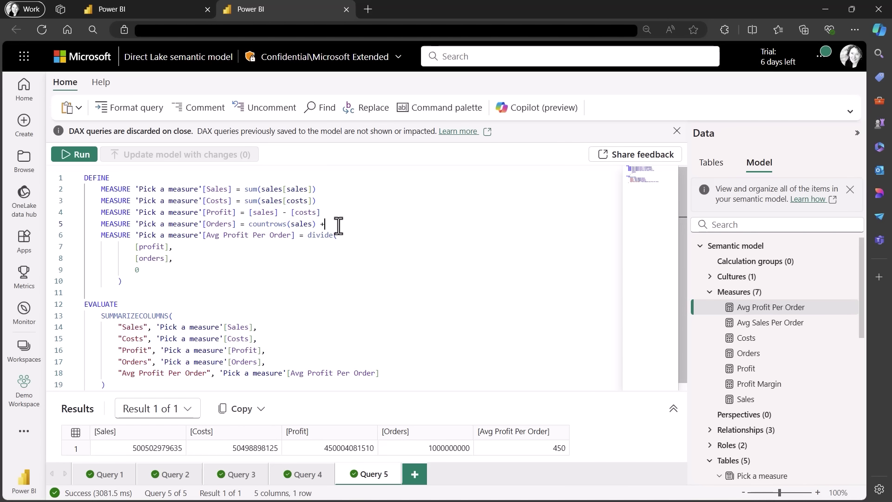
click(80, 155)
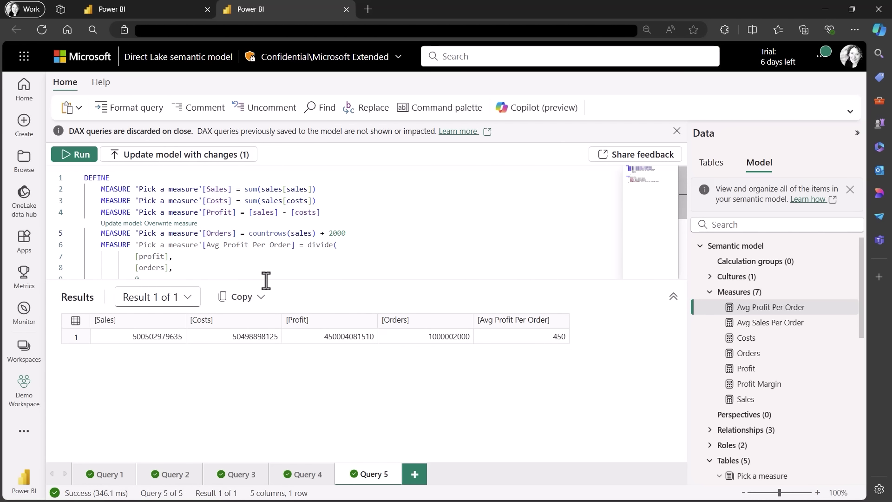
drag(266, 280, 264, 404)
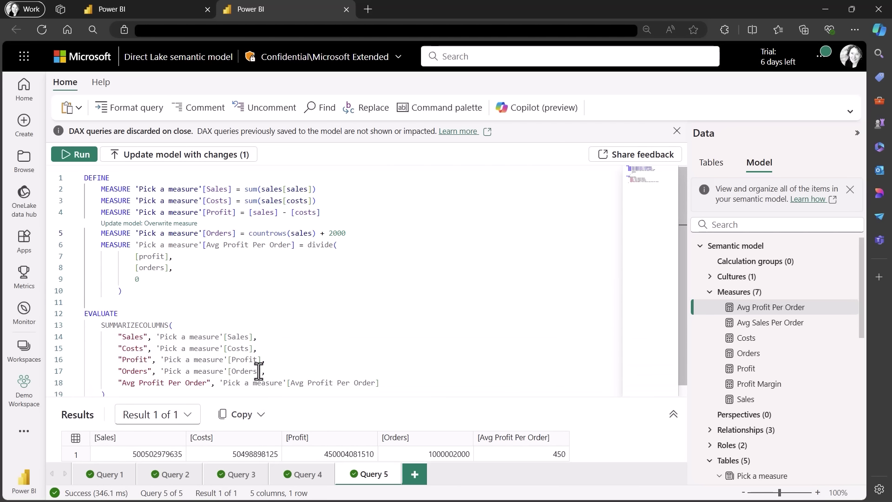
mouse_move(246, 371)
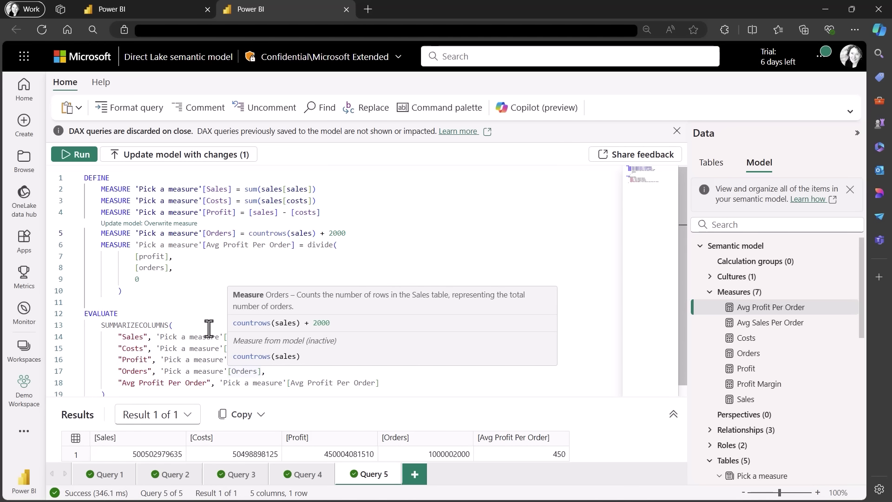
drag(138, 291, 73, 247)
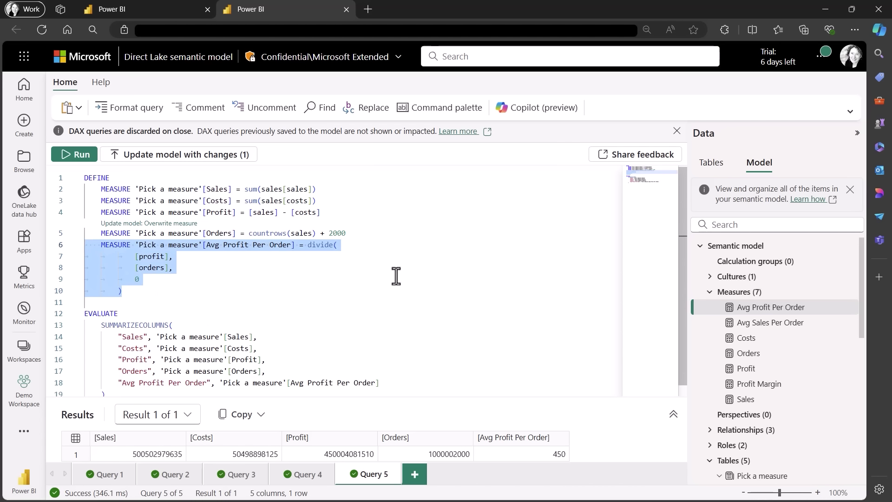
Step: Duplicate the Avg Profit Per Order definition as Avg Costs Per Order, replacing [profit] with [Costs]
click(437, 110)
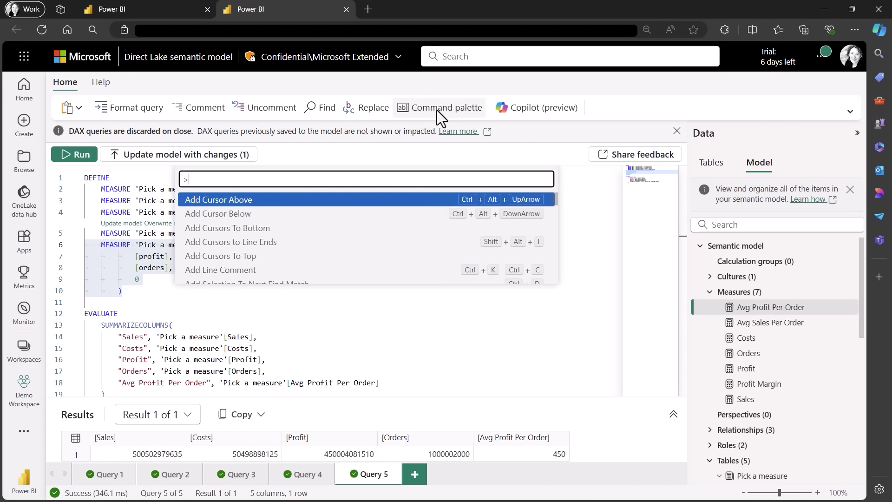
text(copy)
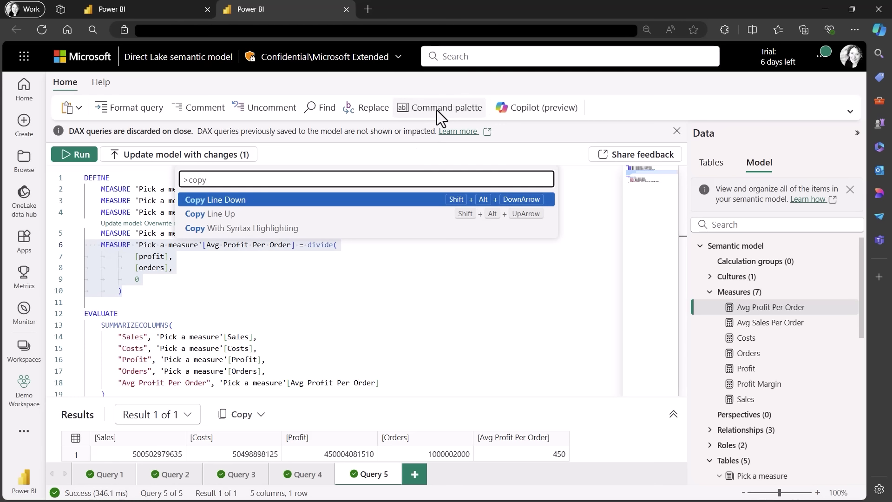
click(384, 202)
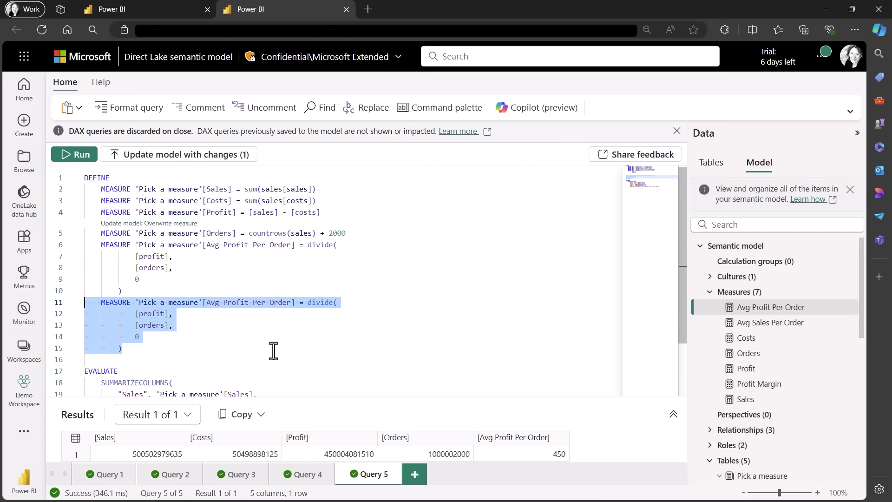
double_click(237, 303)
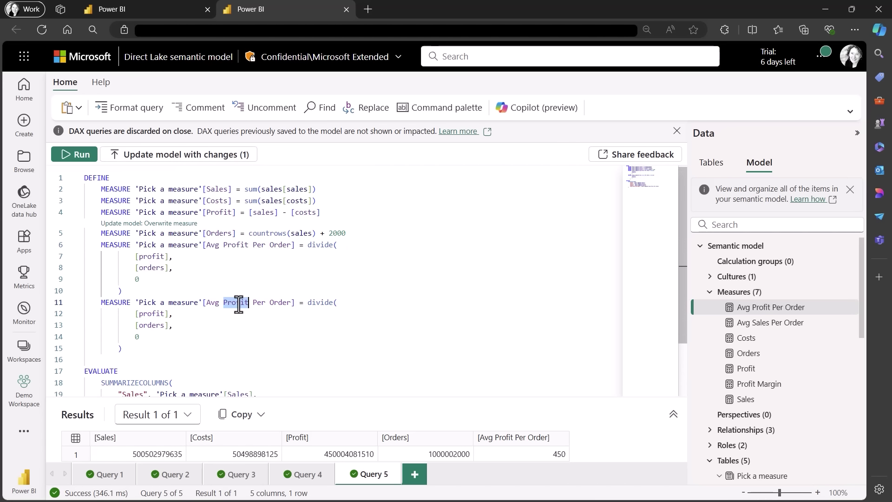
text(Costs)
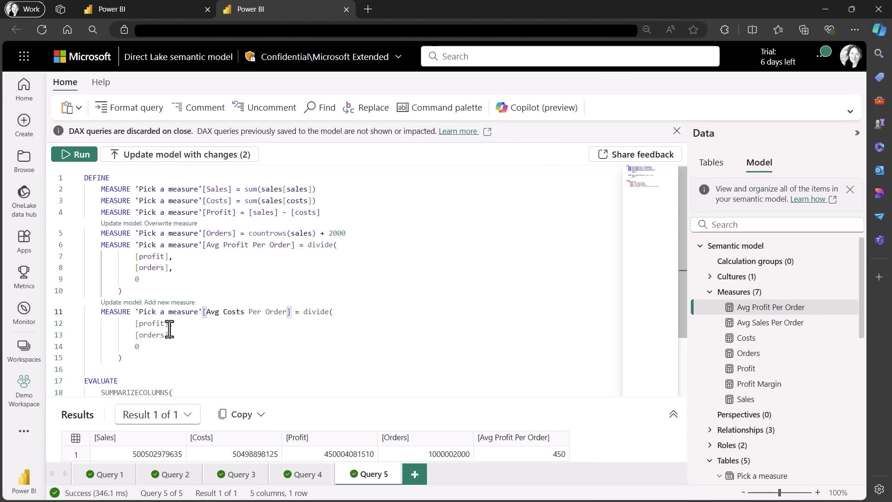
double_click(146, 326)
text(Costs)
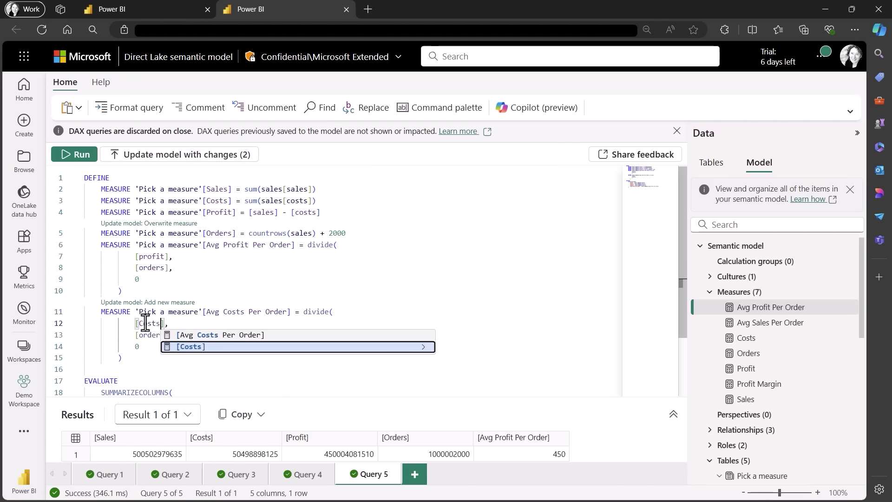
click(270, 288)
scroll(271, 288, down, 2)
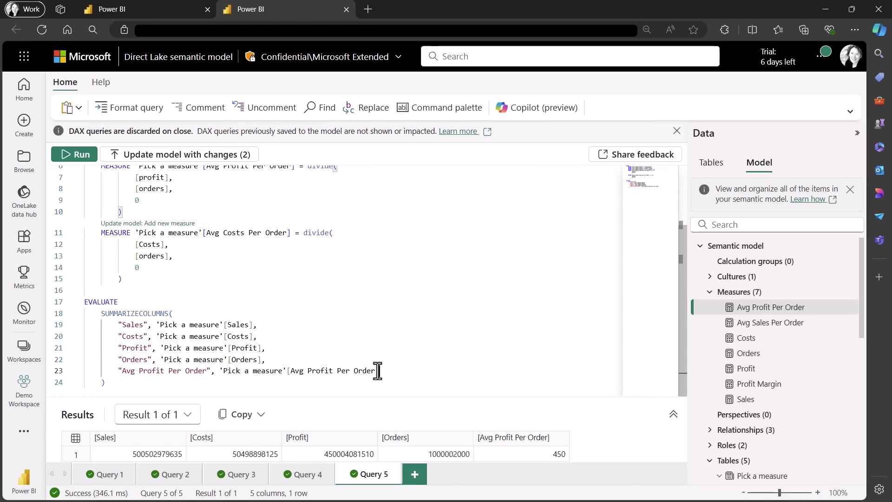
drag(377, 370, 67, 374)
click(397, 110)
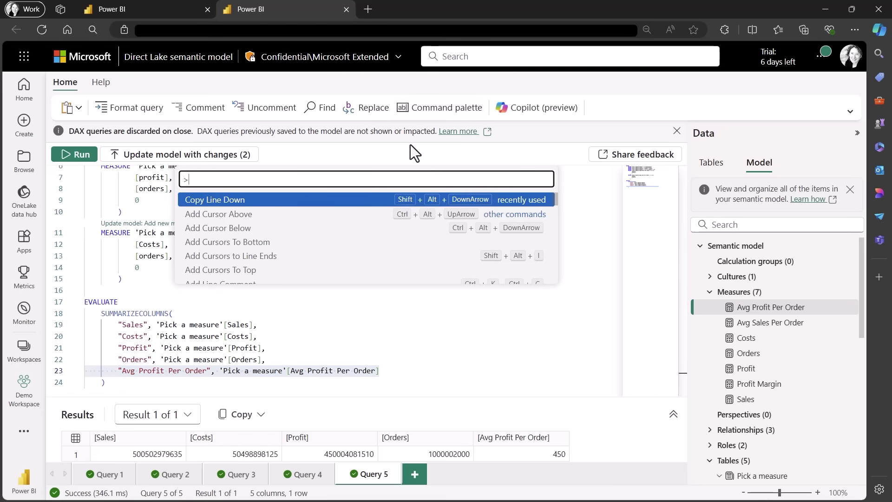
Step: Add an Avg Costs Per Order output column and run the query, returning 50.5
click(344, 203)
click(389, 367)
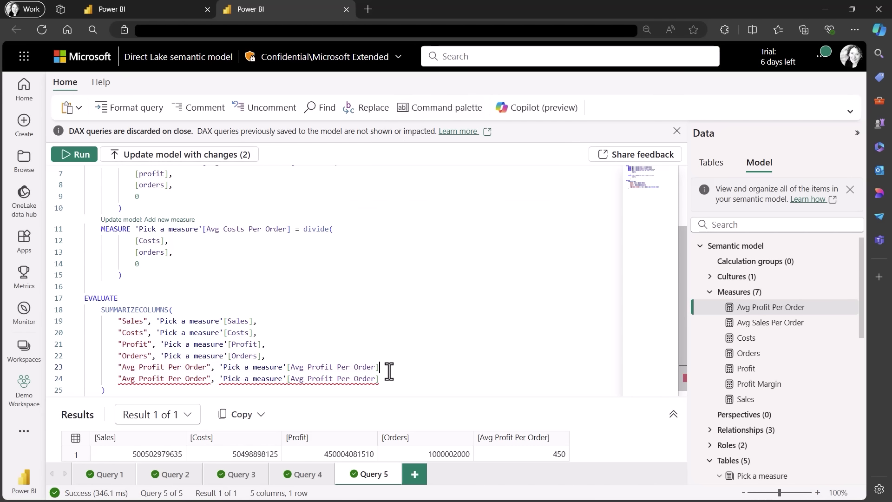
text(,)
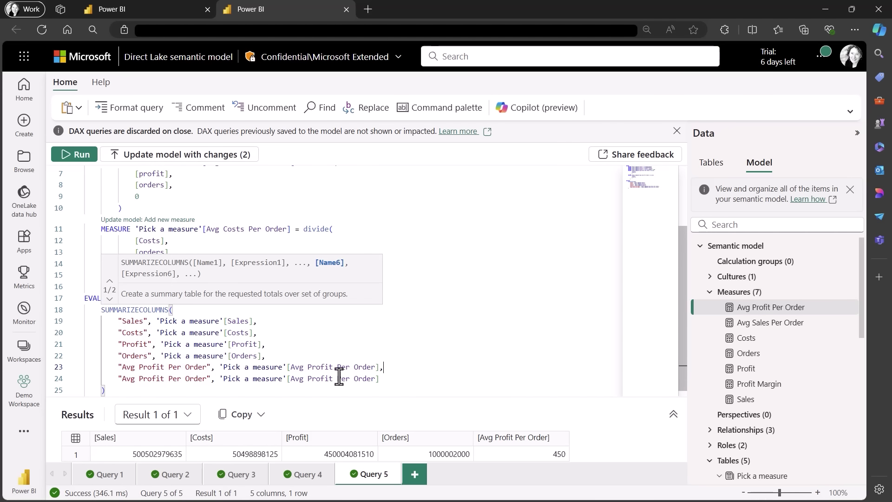
double_click(321, 378)
text(Costs)
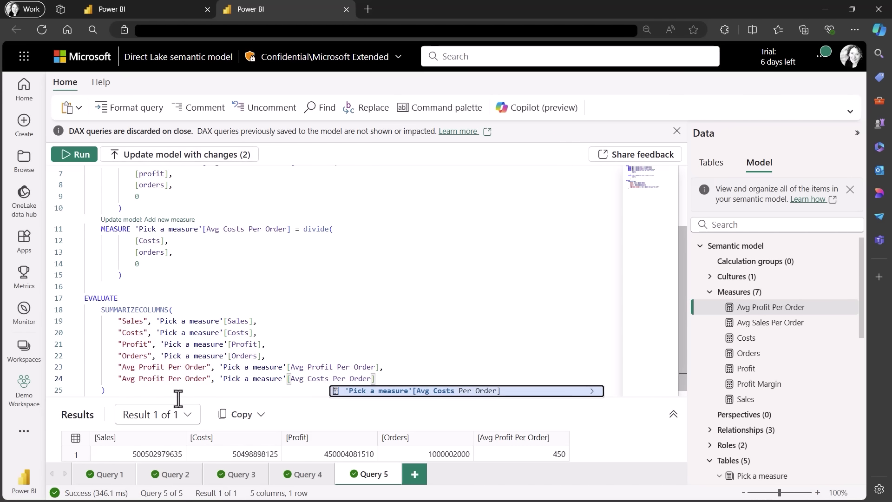
click(153, 378)
double_click(153, 379)
text(Costs)
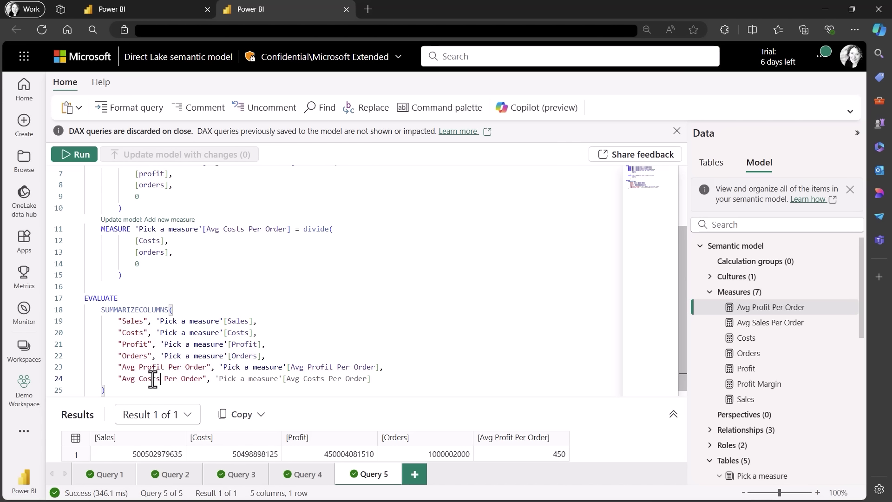
click(89, 160)
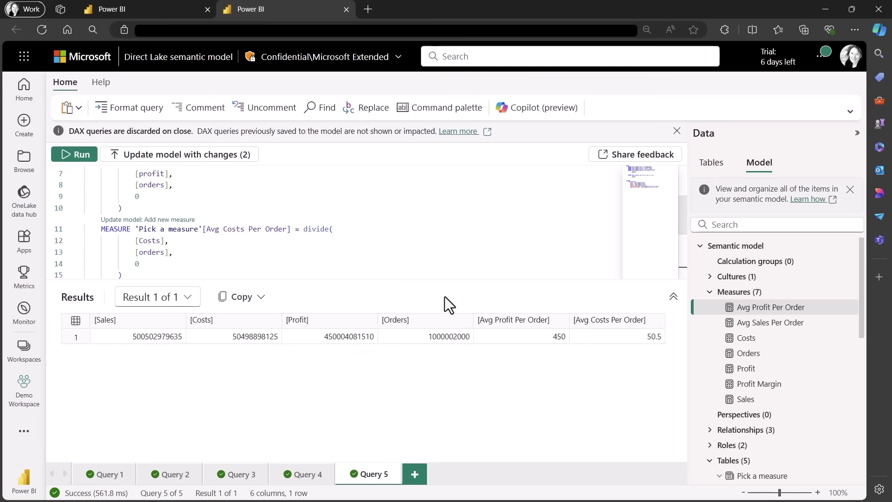
drag(444, 280, 444, 378)
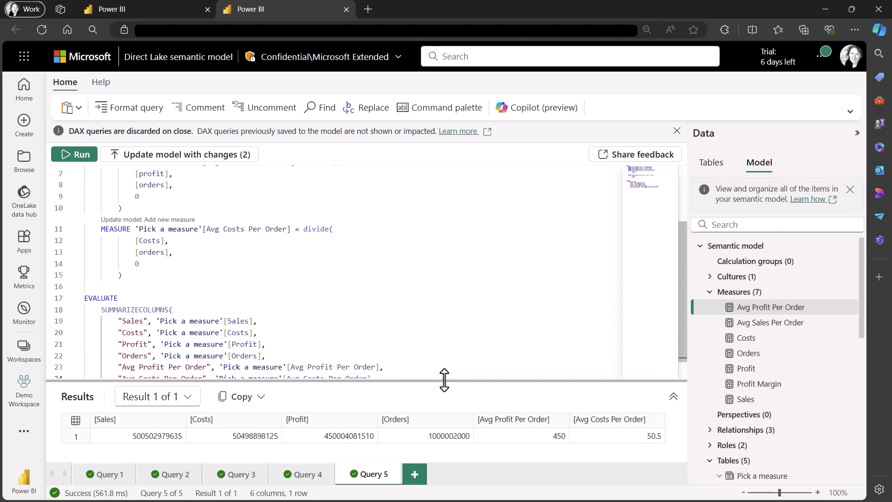
Step: Remove the + 2000 from the Orders definition and reformat the query
click(242, 237)
scroll(276, 257, up, 3)
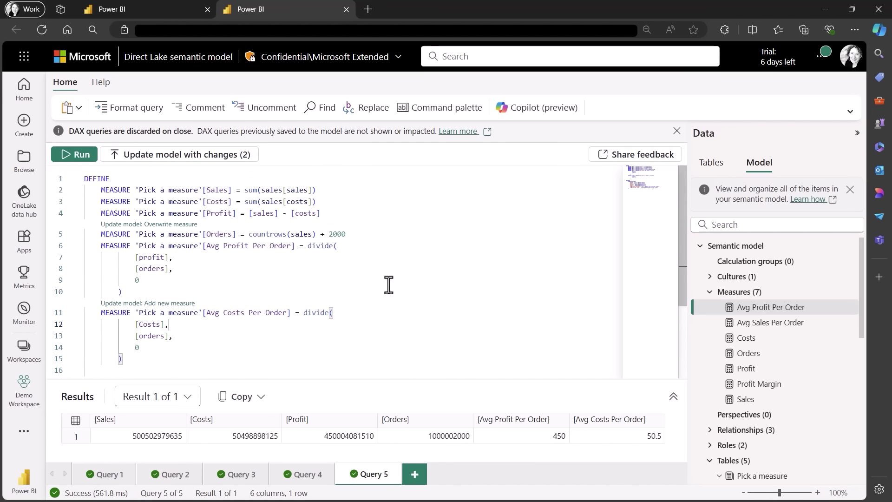
click(372, 232)
key(ctrl+shift+Left)
text(2)
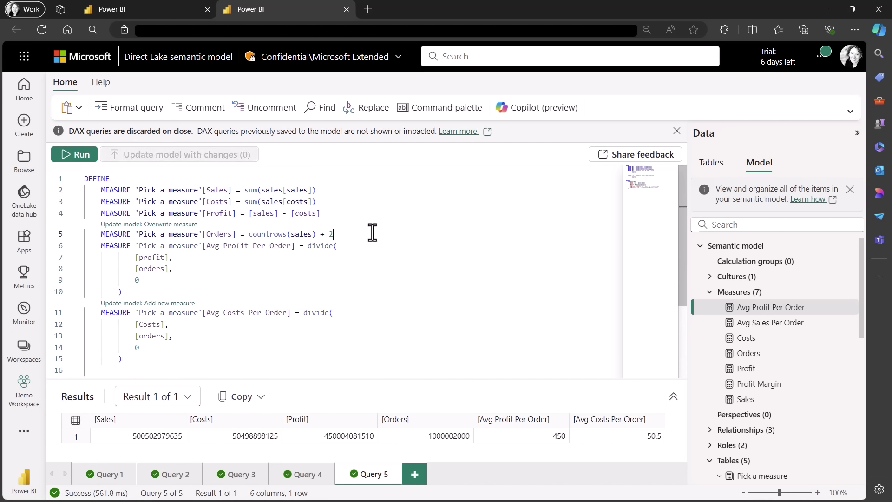
click(132, 108)
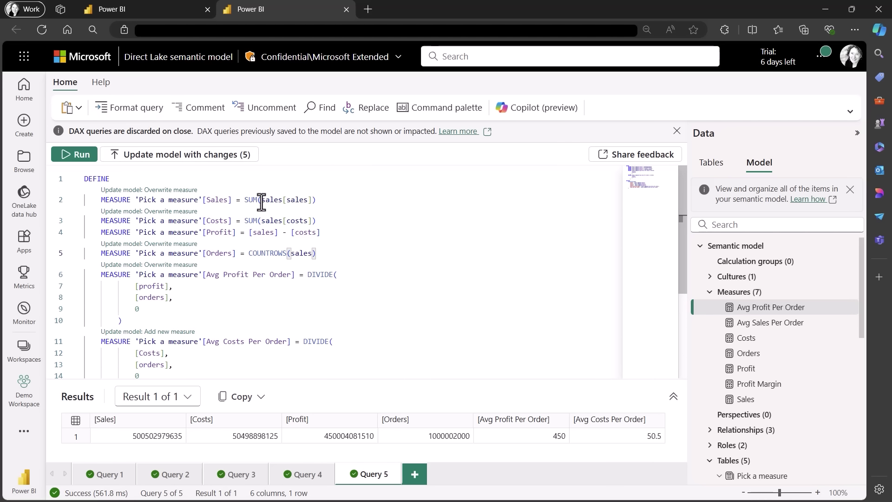
Step: Update the model so Avg Costs Per Order is saved among its 8 measures
click(218, 155)
click(434, 356)
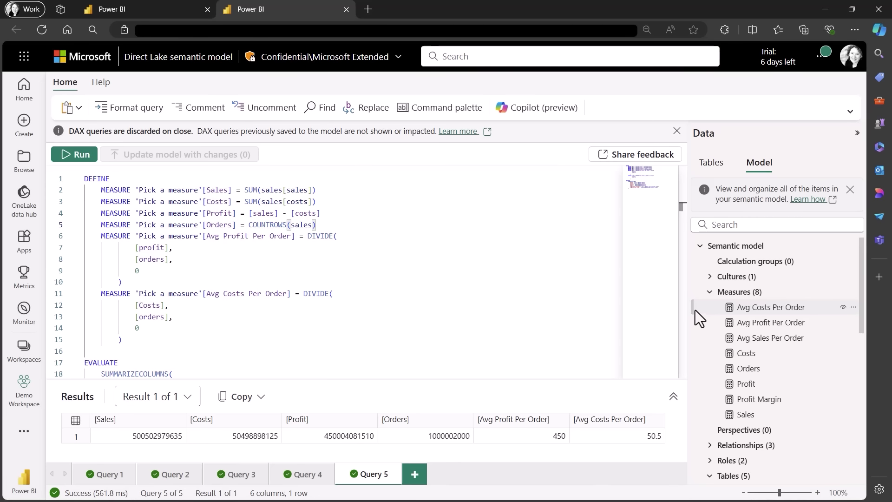
click(721, 308)
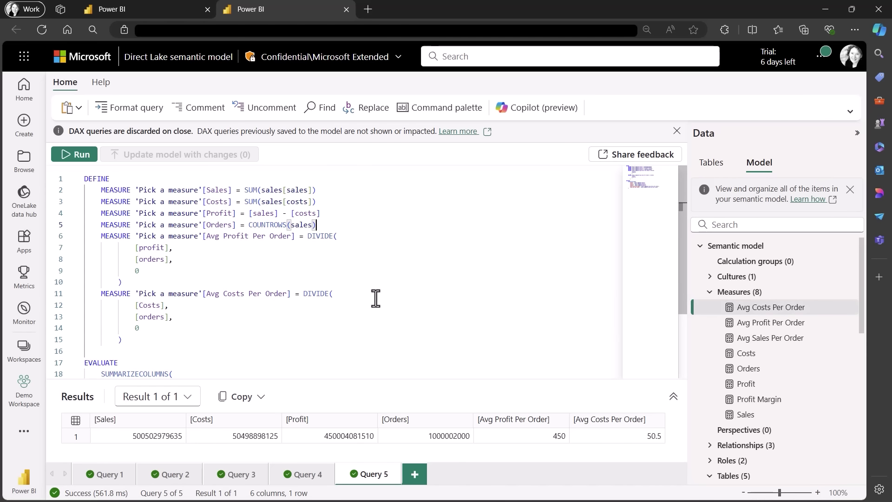
Step: In a new Query 6, have Copilot write a sales-by-product-category DAX query, run it and keep it
click(415, 473)
click(552, 109)
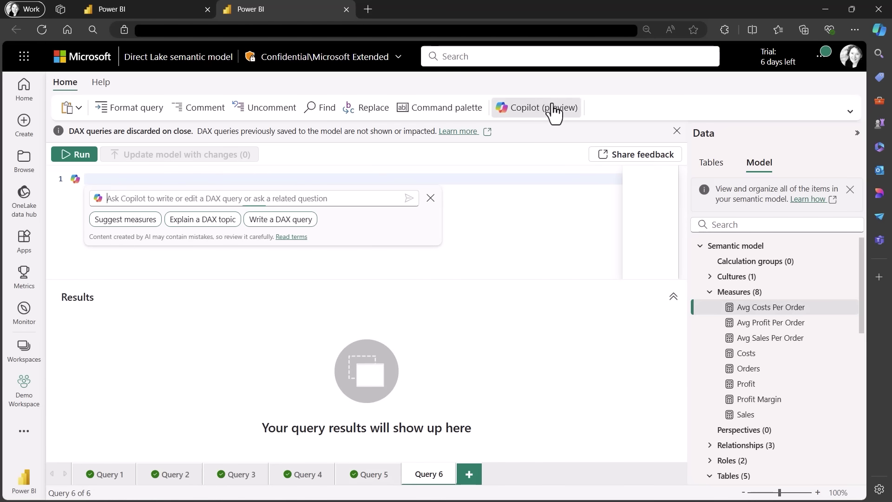
click(253, 223)
drag(492, 279, 492, 454)
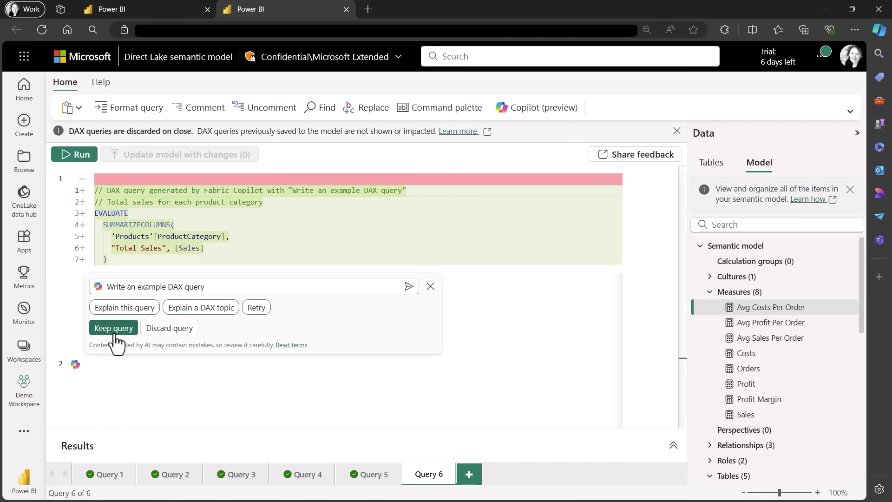
click(88, 158)
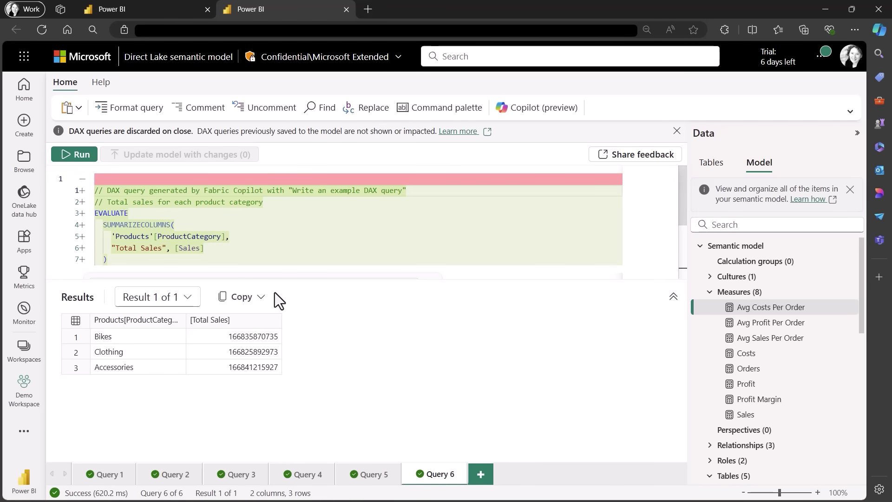
drag(282, 280, 279, 363)
click(114, 328)
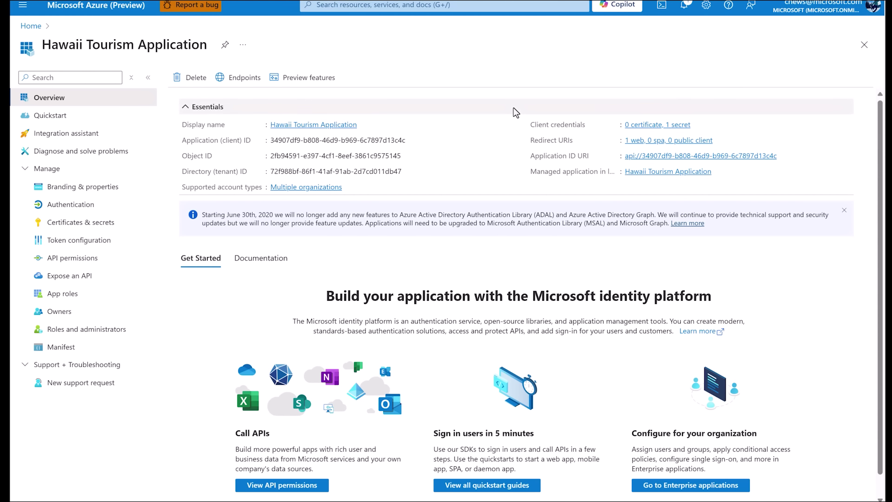
Step: From the app's API permissions, request delegated permissions for the Power BI Service API
scroll(514, 107, down, 1)
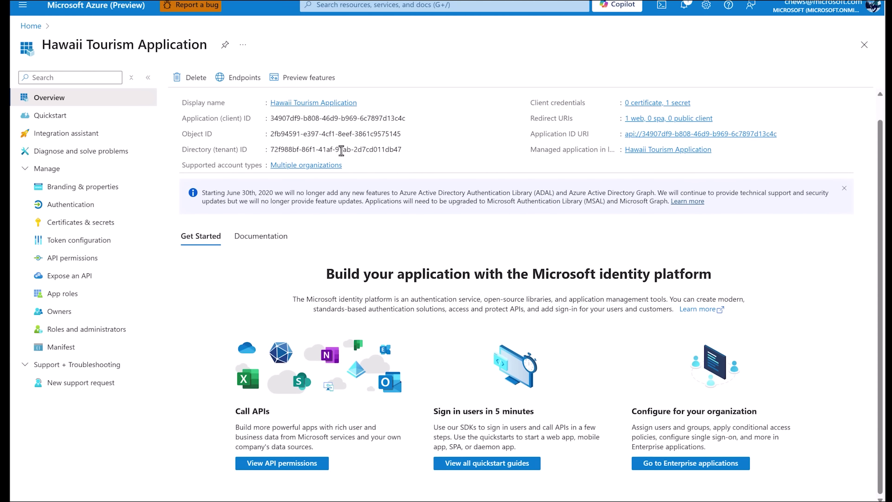
click(66, 264)
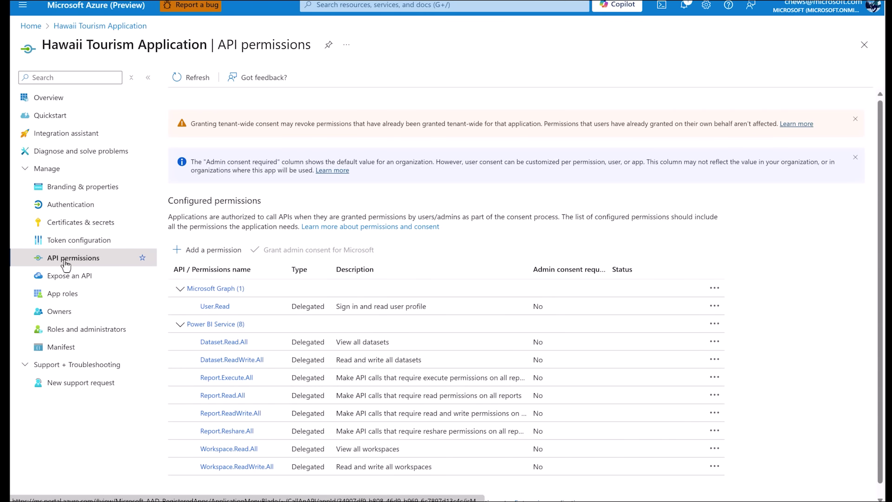
scroll(363, 256, down, 1)
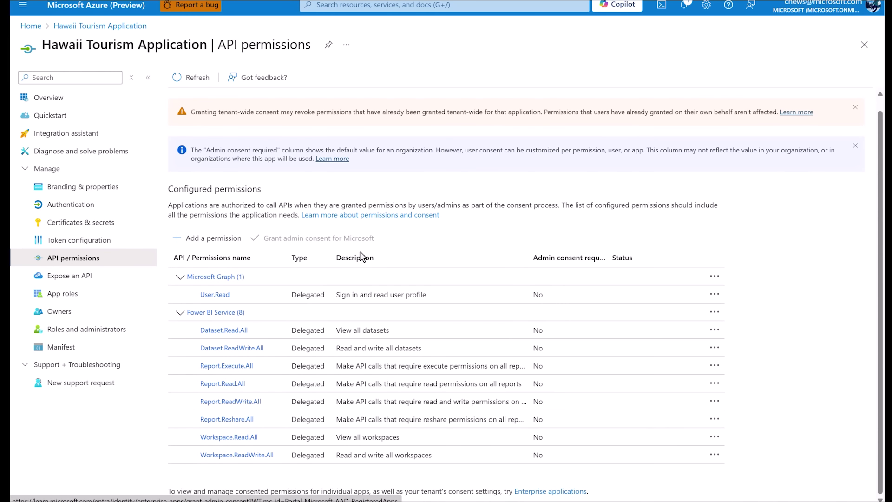
click(229, 249)
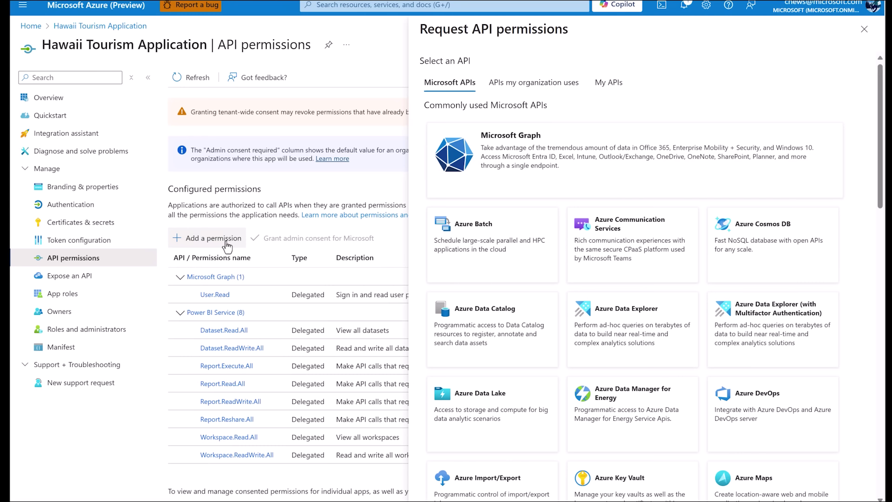
click(530, 83)
click(517, 125)
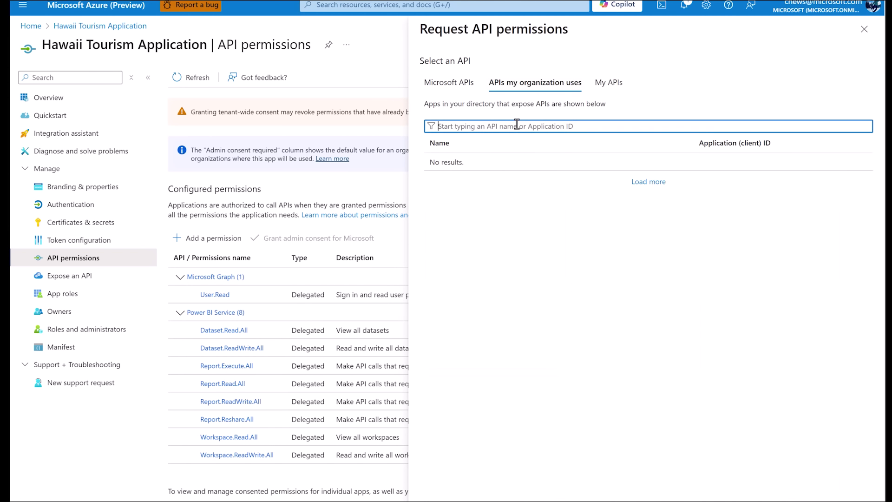
text(Power BI service)
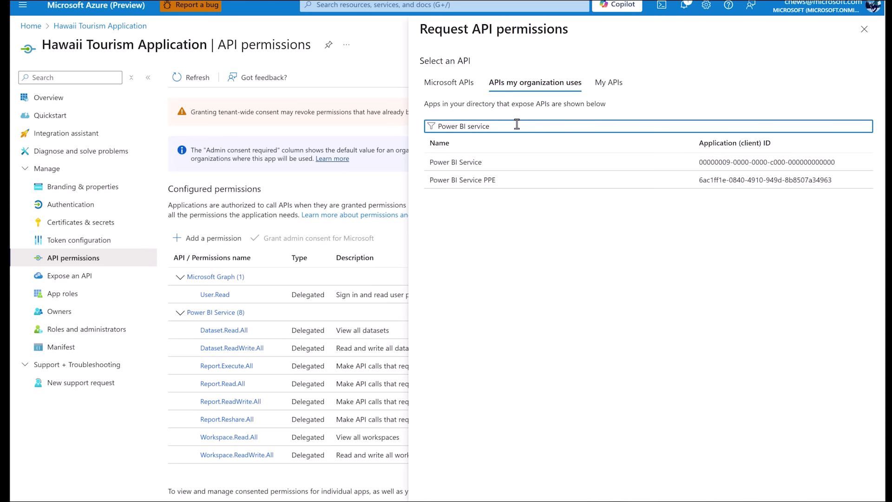
click(472, 164)
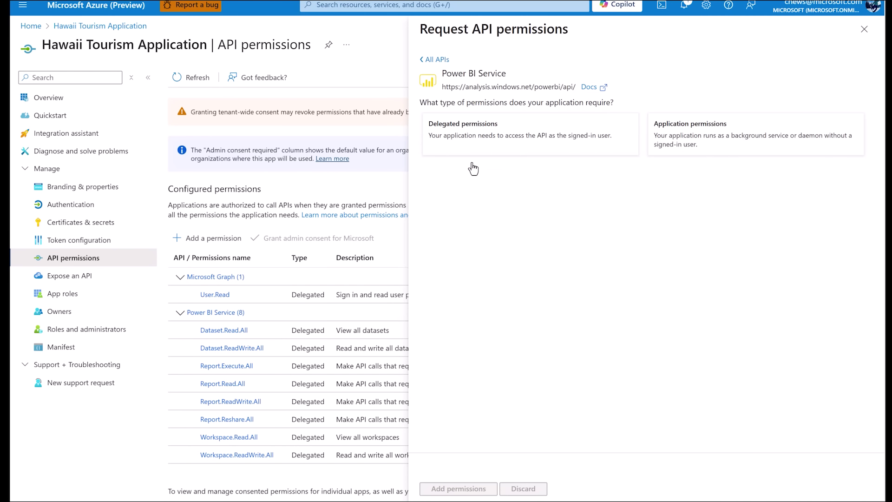
click(500, 146)
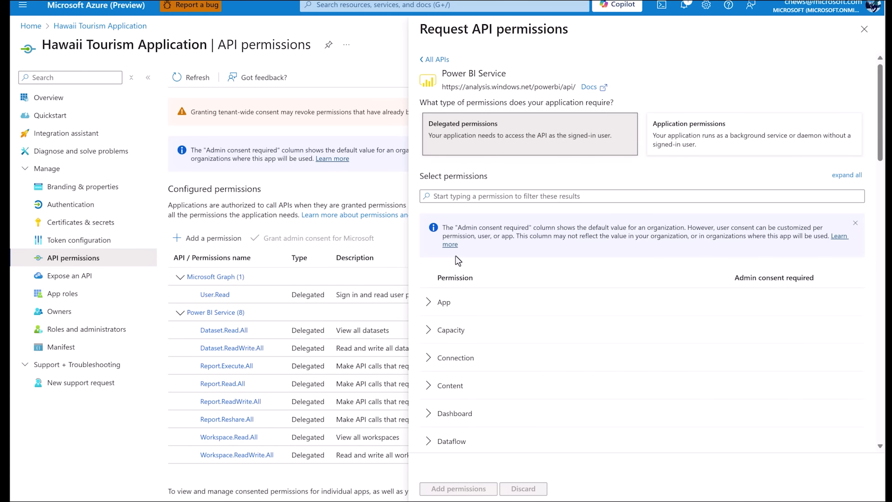
Step: Filter for MLmodel, check MLModel.Execute.All and add the permission
click(529, 196)
text(MLmodel)
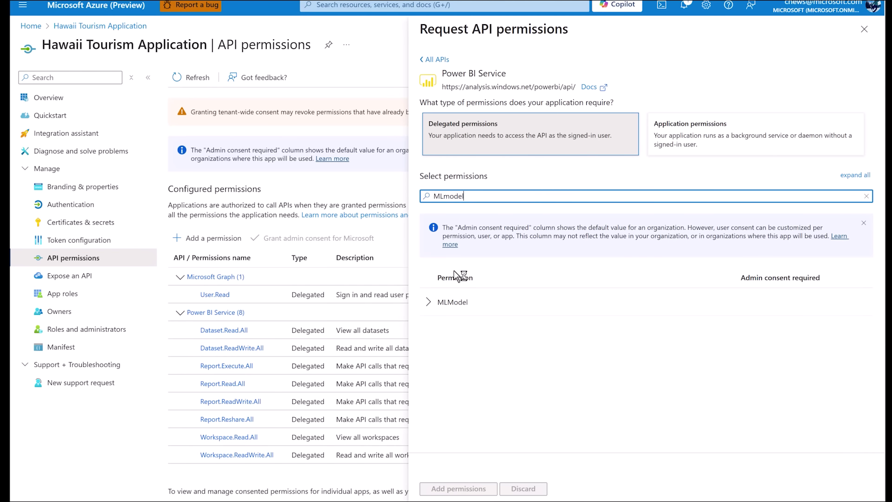
click(428, 302)
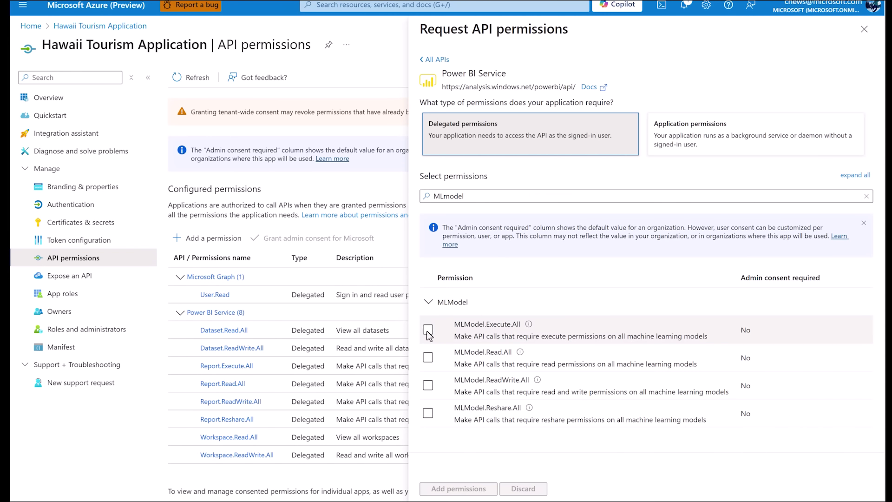
click(428, 329)
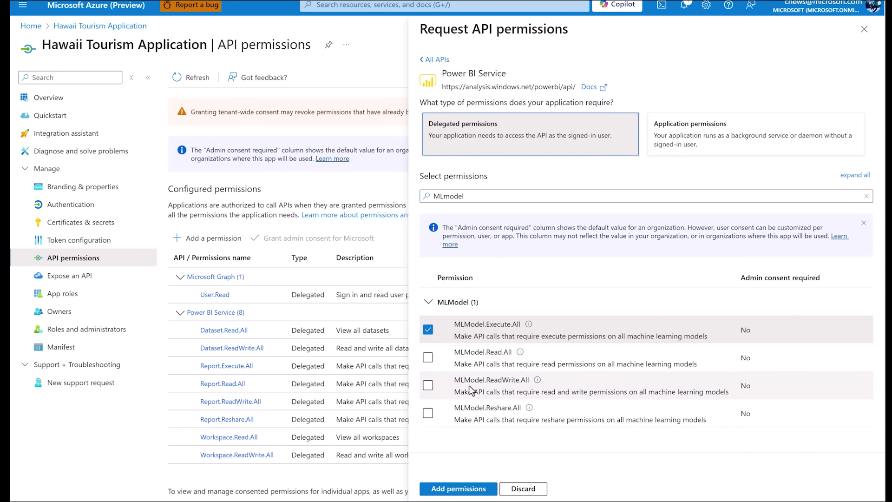
click(453, 490)
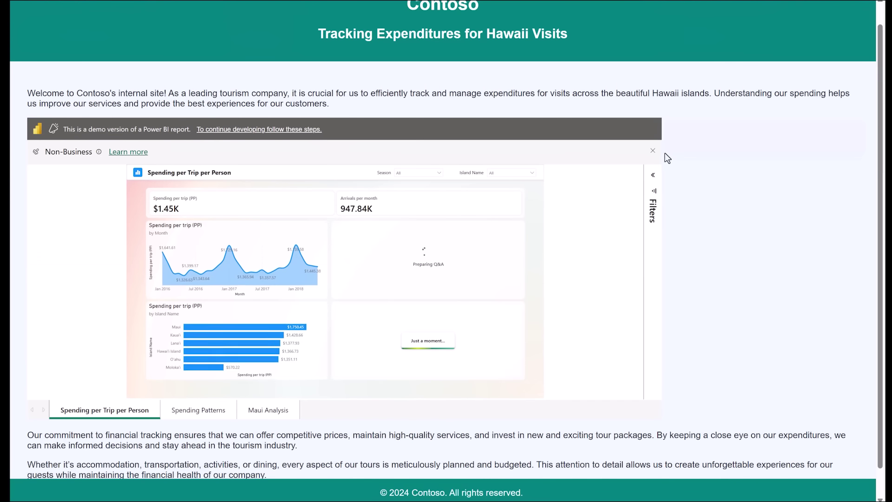
Step: Dismiss the Non-Business notice and set the Season slicer to Spring and Island Name to Kaua'i
click(652, 152)
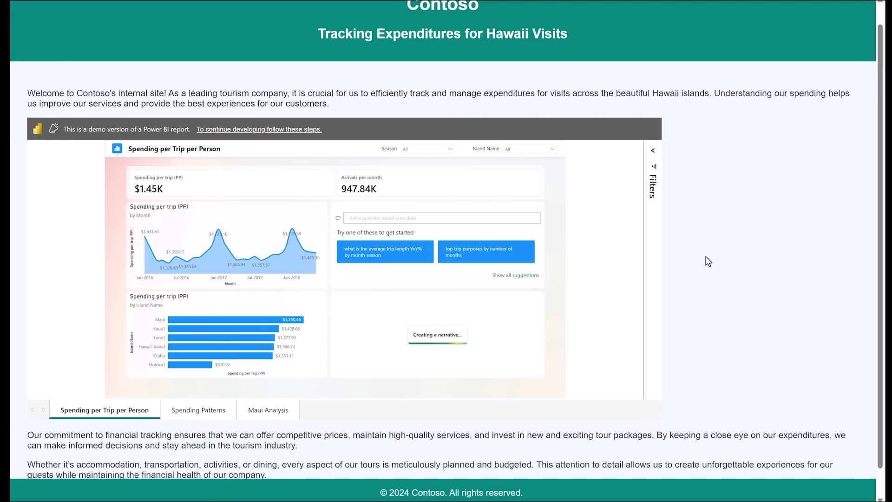
scroll(481, 340, down, 5)
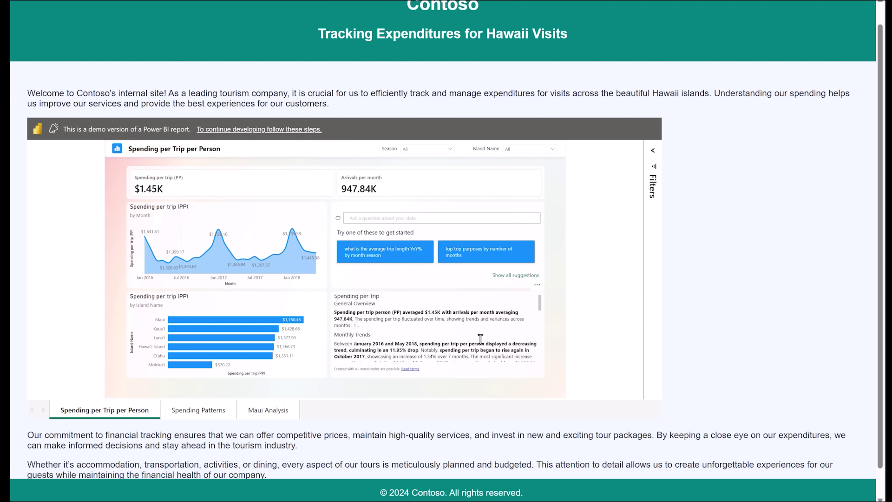
scroll(480, 340, up, 5)
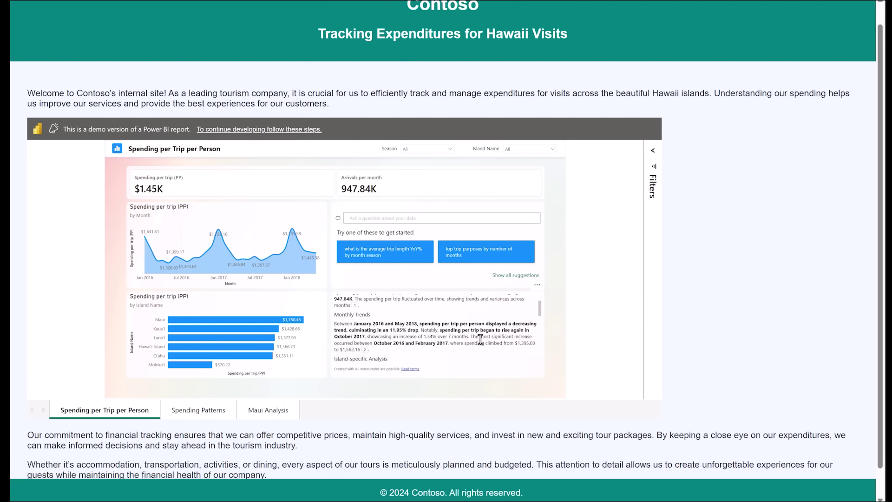
click(446, 149)
click(417, 184)
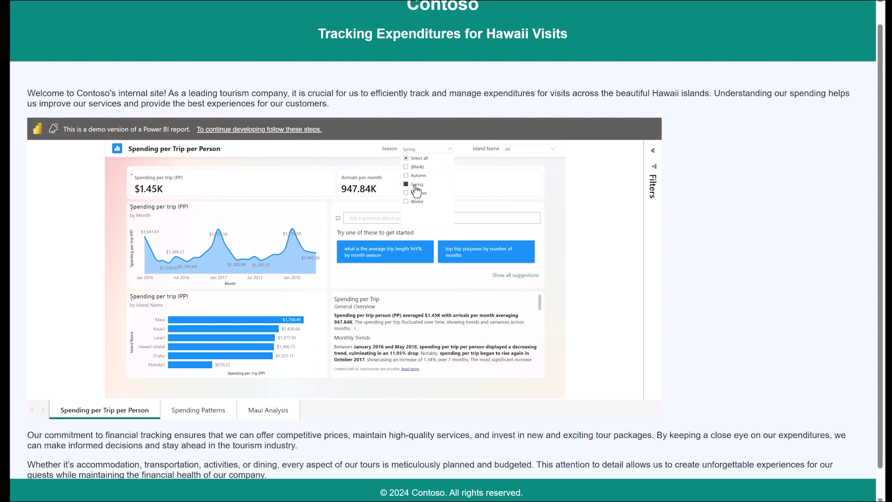
click(531, 149)
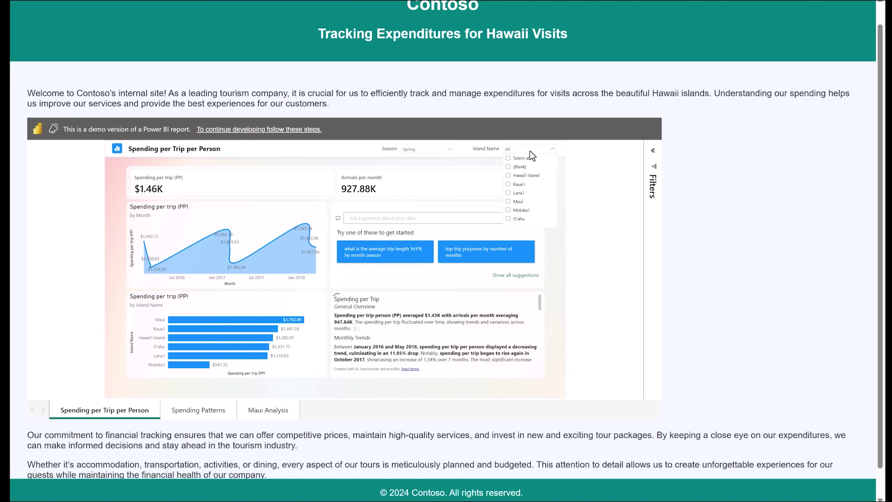
click(519, 184)
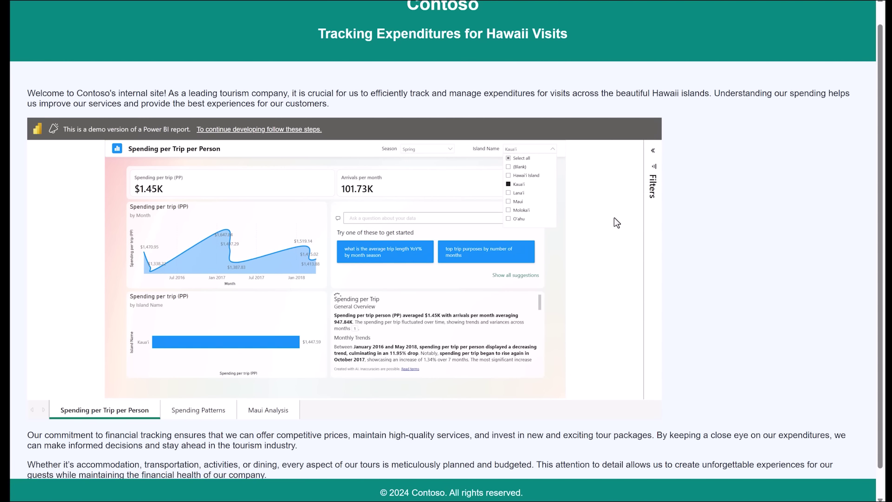
click(616, 223)
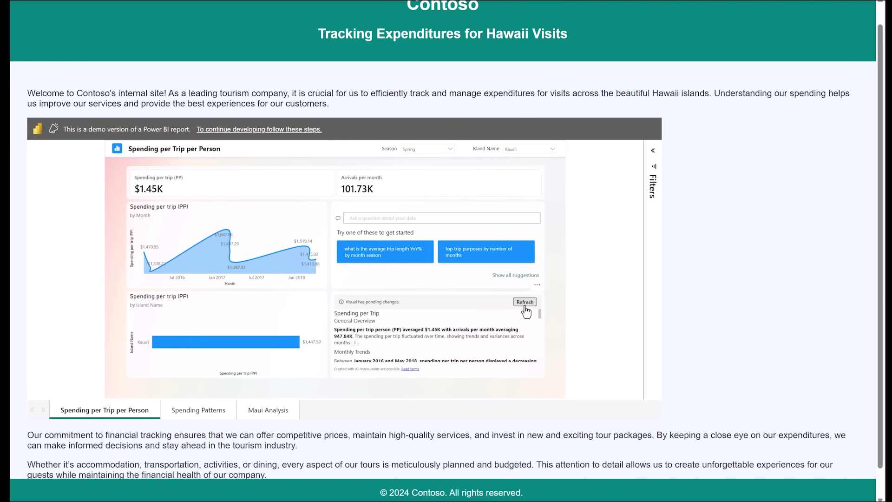